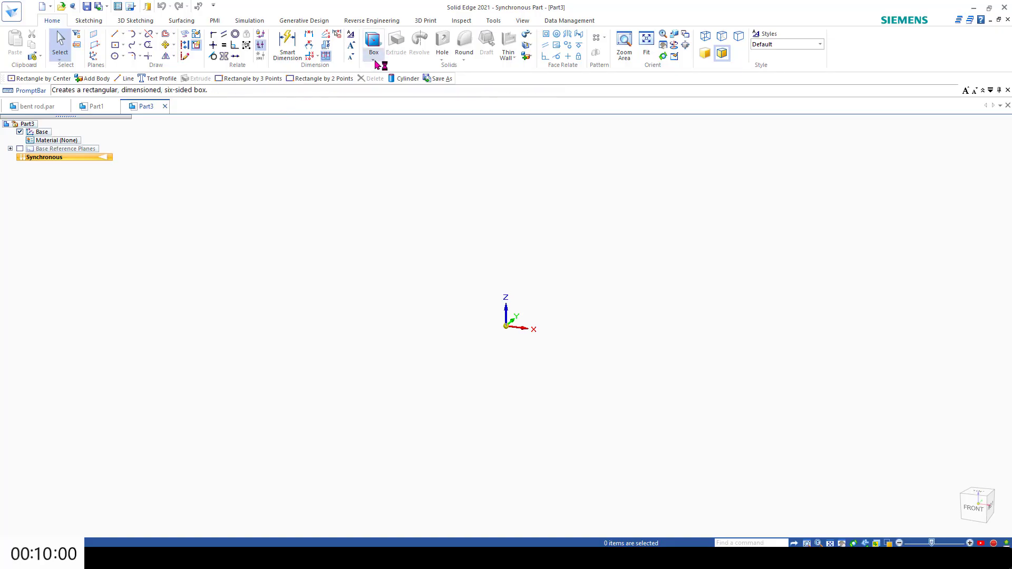
left_click(374, 60)
left_click(390, 80)
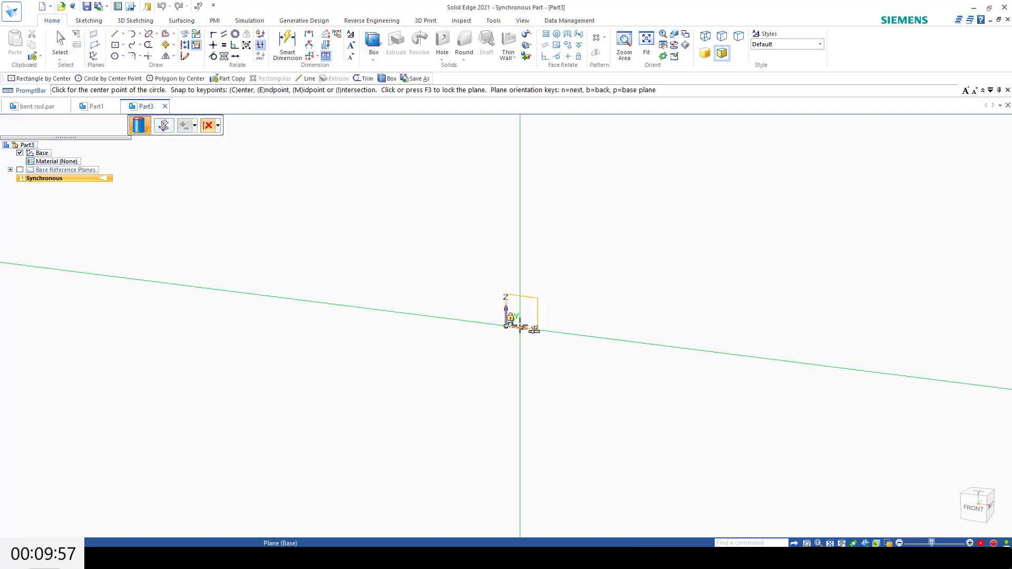
mouse_move(532, 328)
middle_mouse_down()
mouse_move(517, 419)
mouse_move(532, 320)
middle_mouse_up()
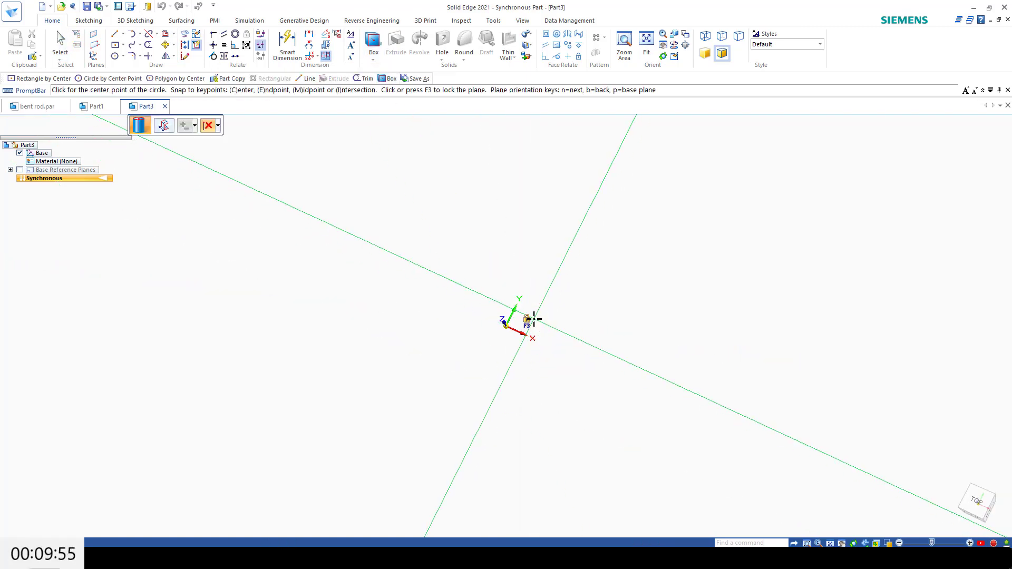
left_click(534, 319)
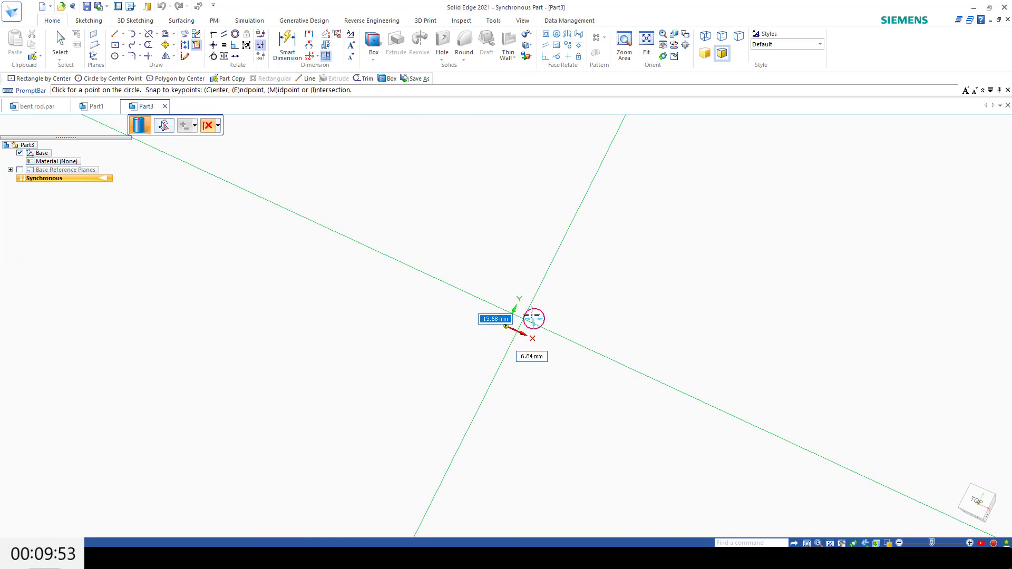
right_click(546, 311)
key("F3")
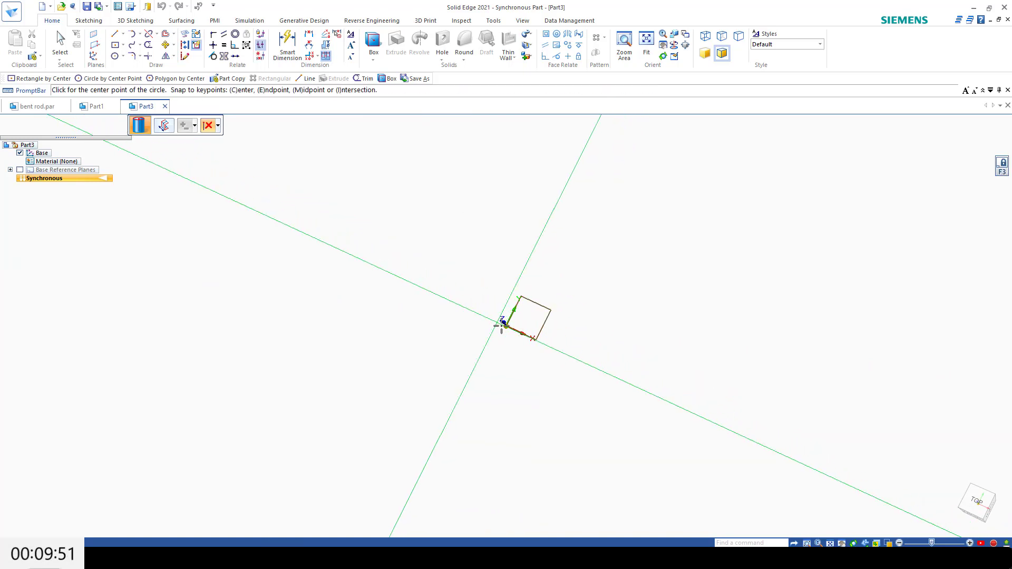
- Create a cylinder with 8 mm diameter and 10 mm height on the XY base plane, centred on the origin
left_click(372, 58)
left_click(384, 83)
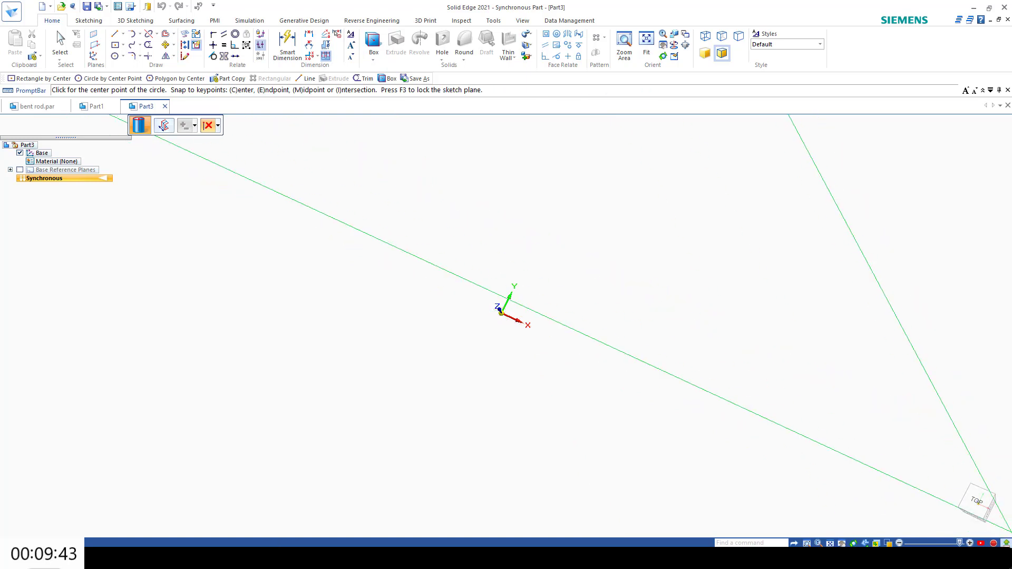
left_click(977, 503)
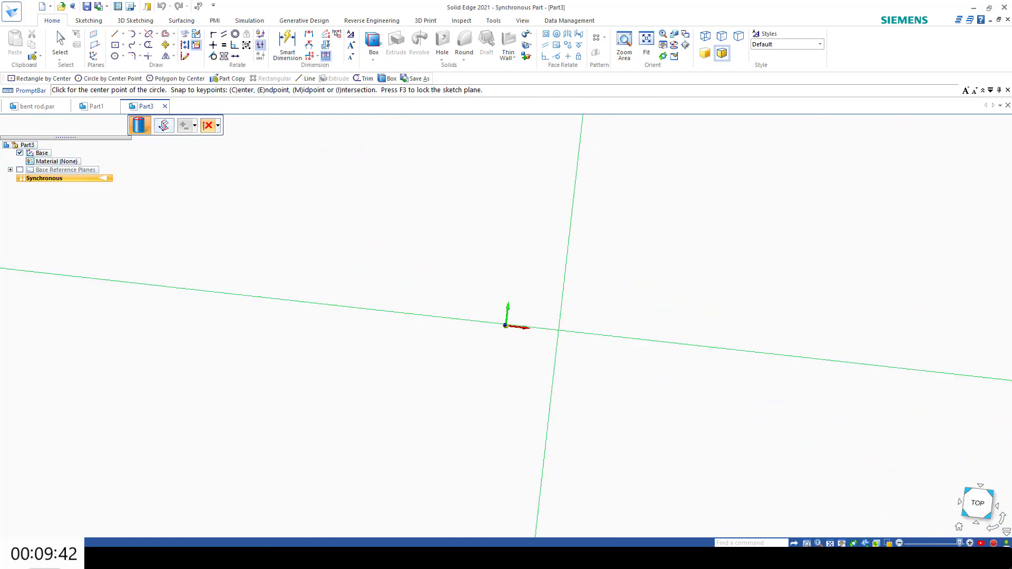
left_click(505, 326)
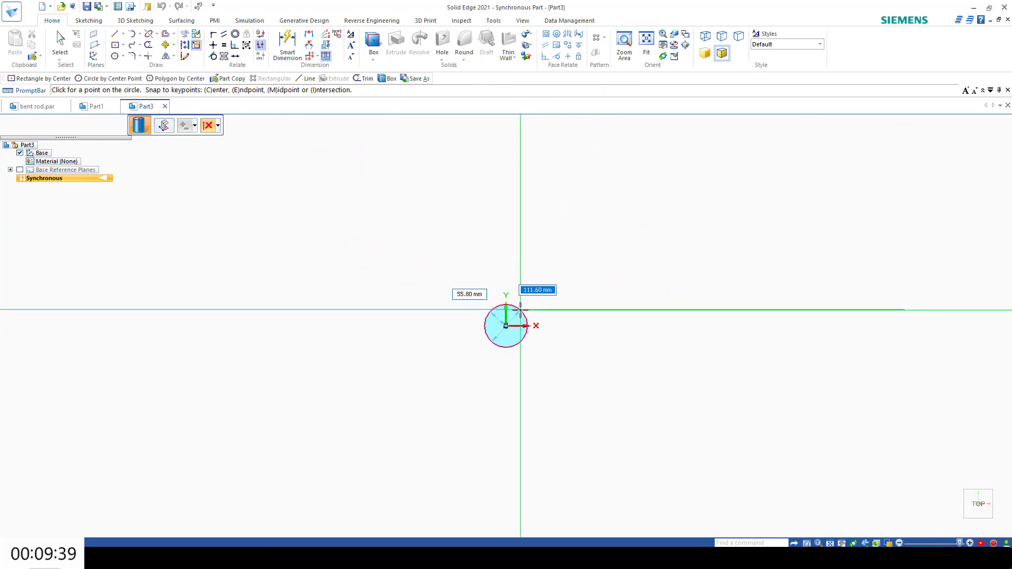
type("8")
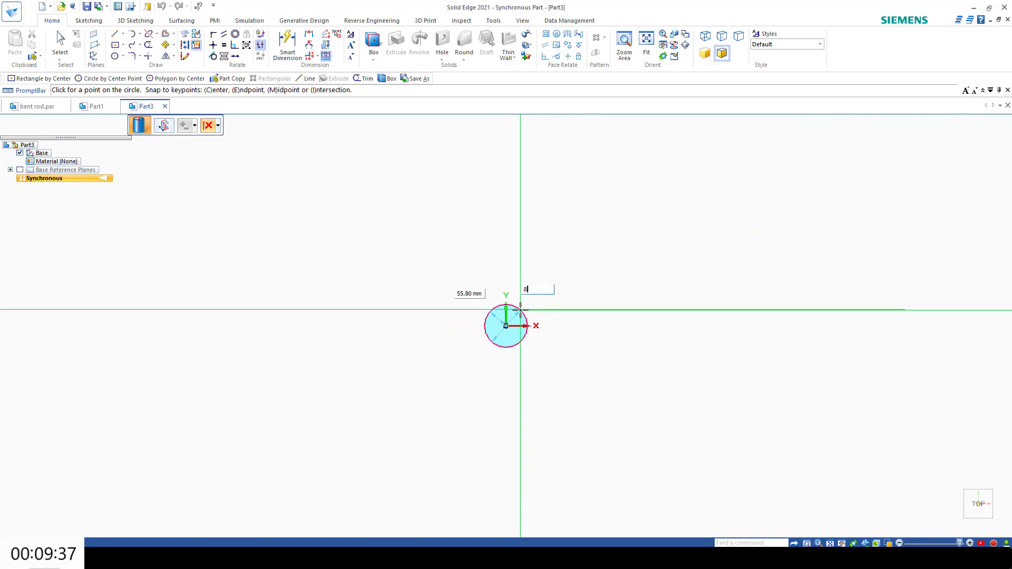
key("Return")
mouse_move(521, 310)
middle_mouse_down()
mouse_move(524, 271)
mouse_move(524, 294)
middle_mouse_up()
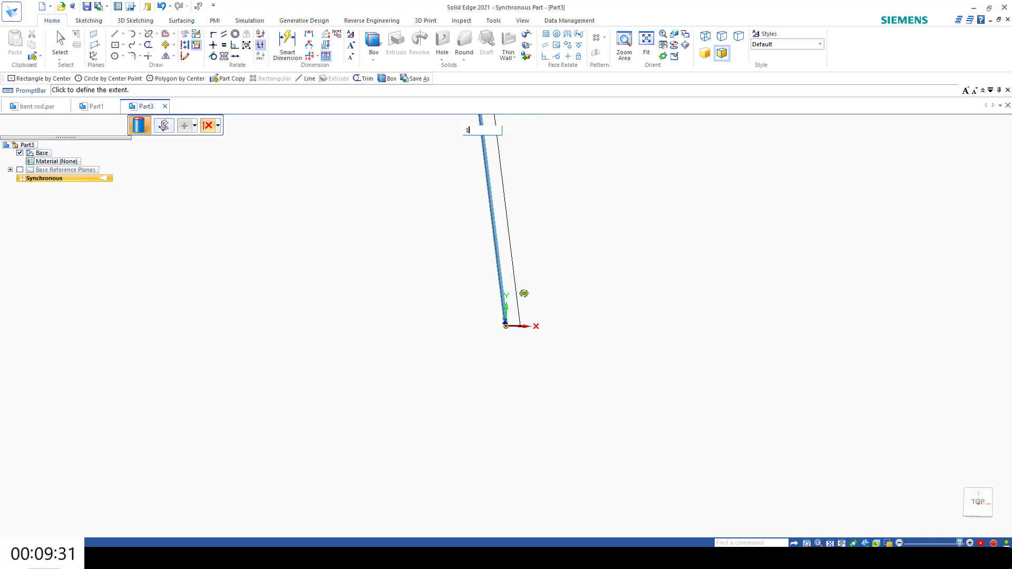
type("10")
key("Return")
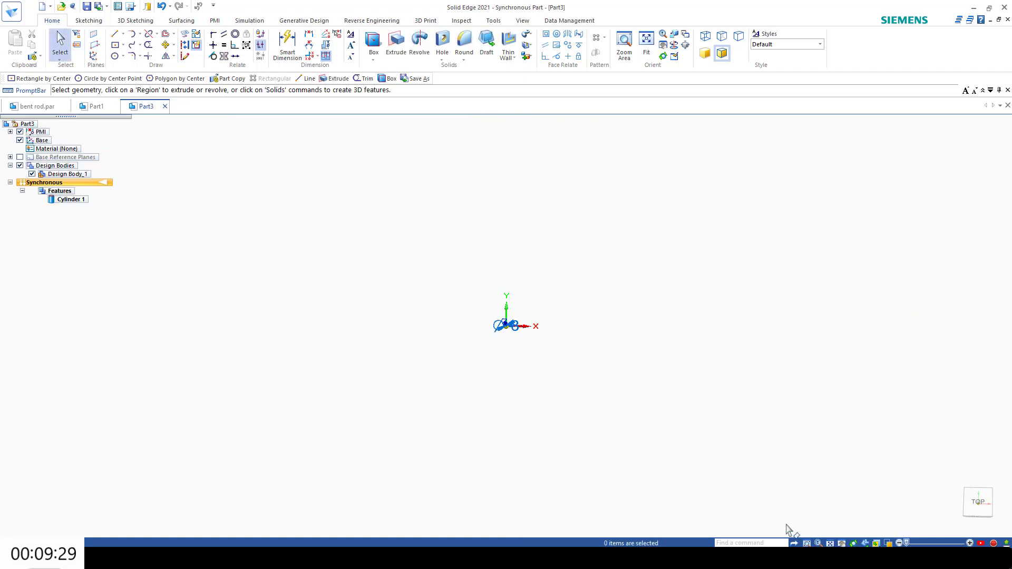
- Rename the cylinder's design body as rod
left_click(831, 543)
middle_click_drag(623, 444, 579, 310)
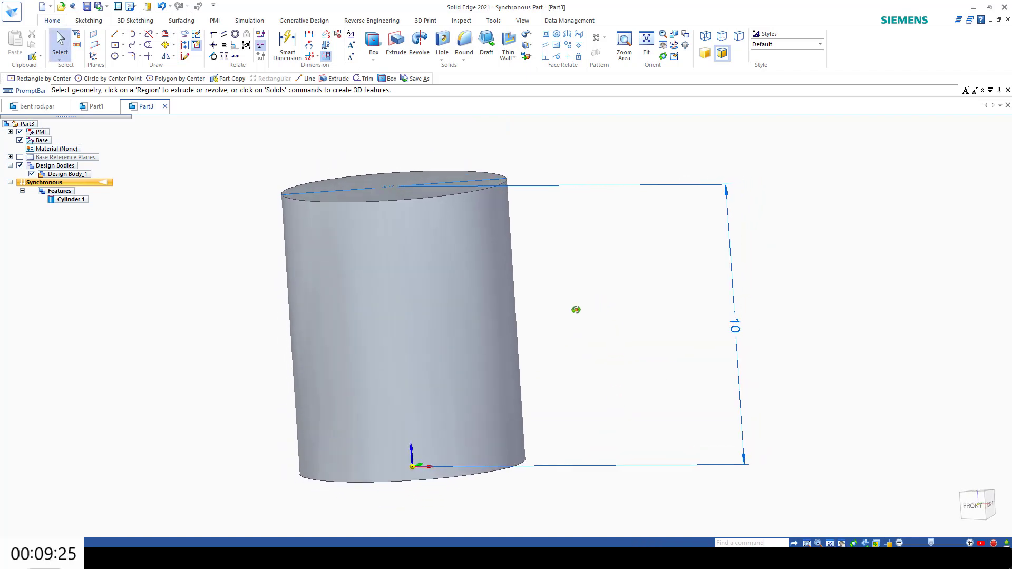
left_click(48, 178)
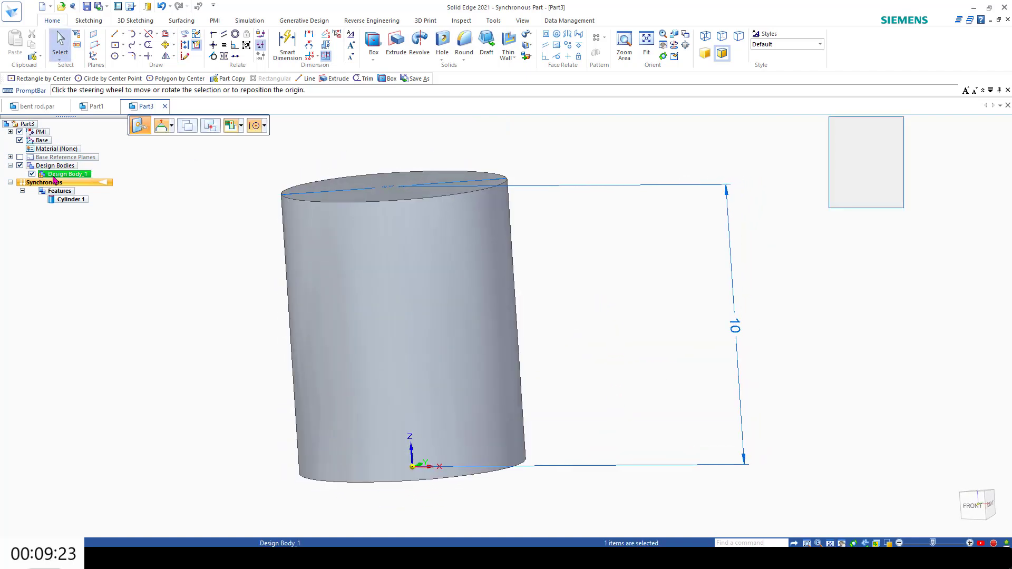
right_click(54, 177)
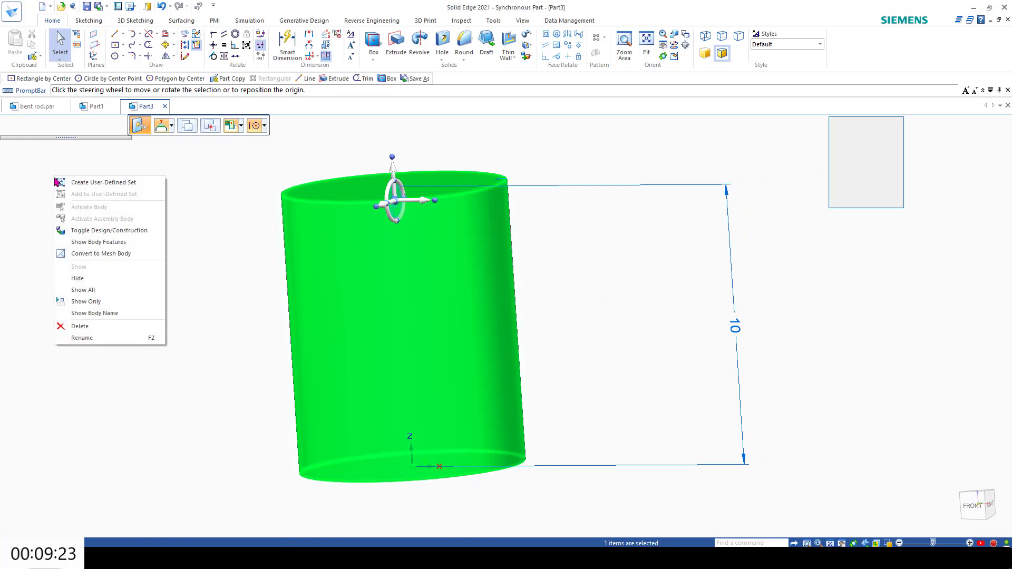
left_click(103, 338)
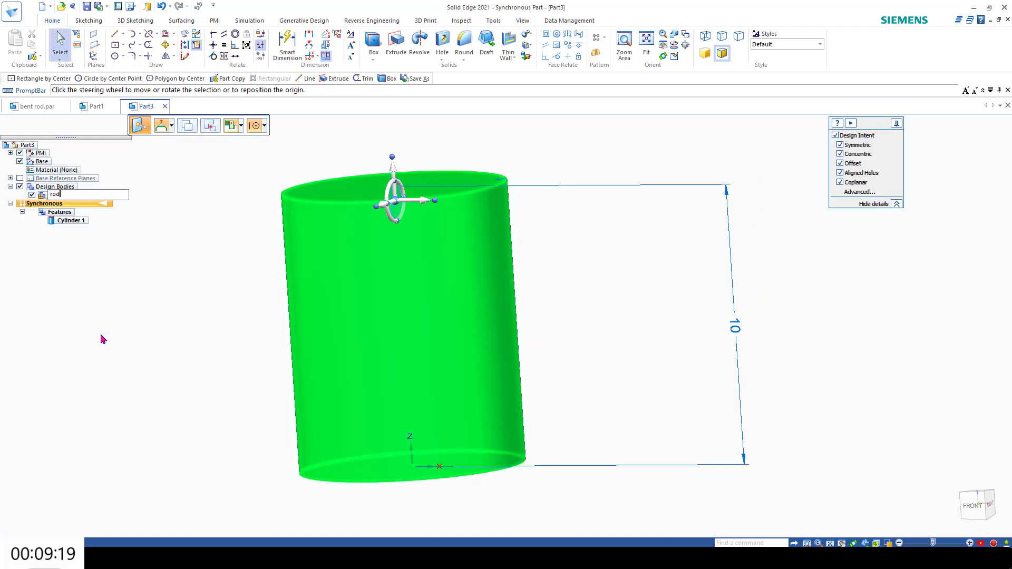
type("rod")
key("Return")
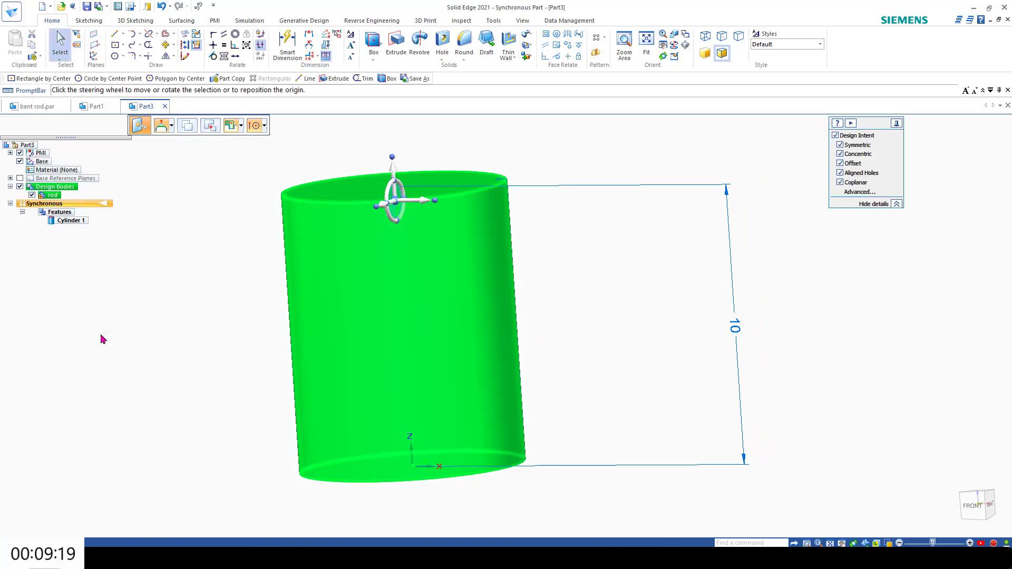
- Move the rod's upper end face 10 mm outward along its axis to lengthen the cylinder
left_click(395, 169)
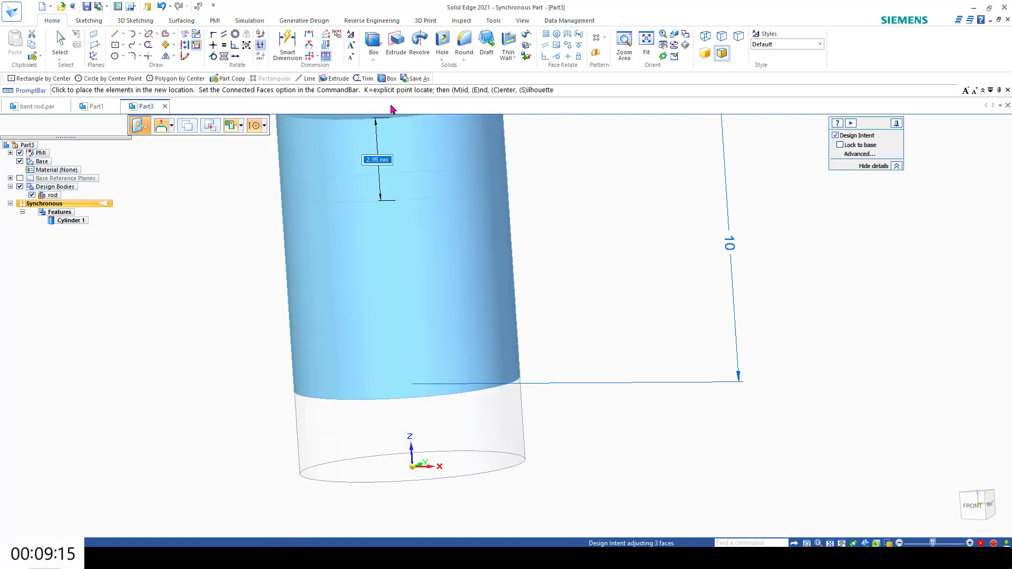
key("Escape")
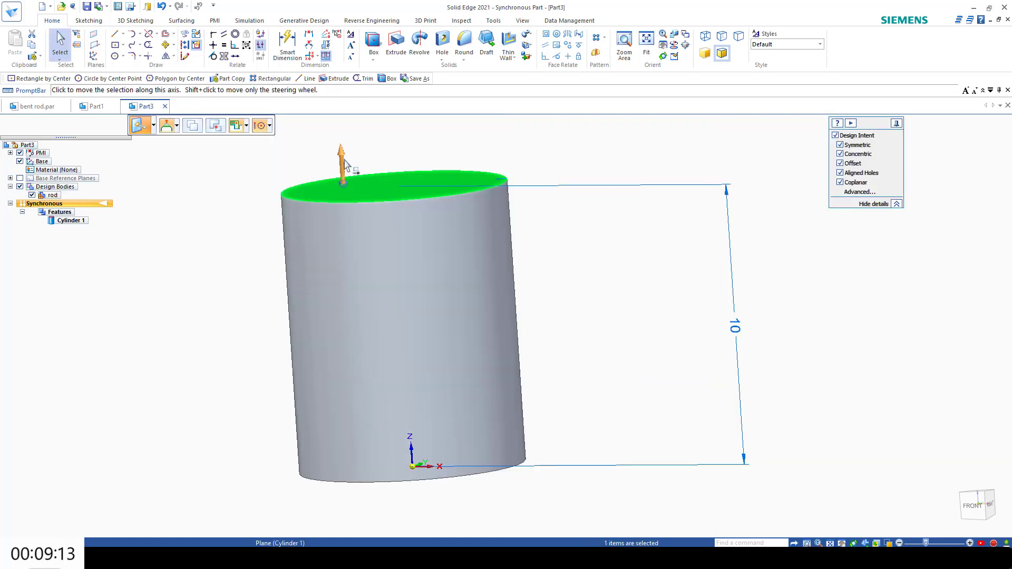
left_click(346, 164)
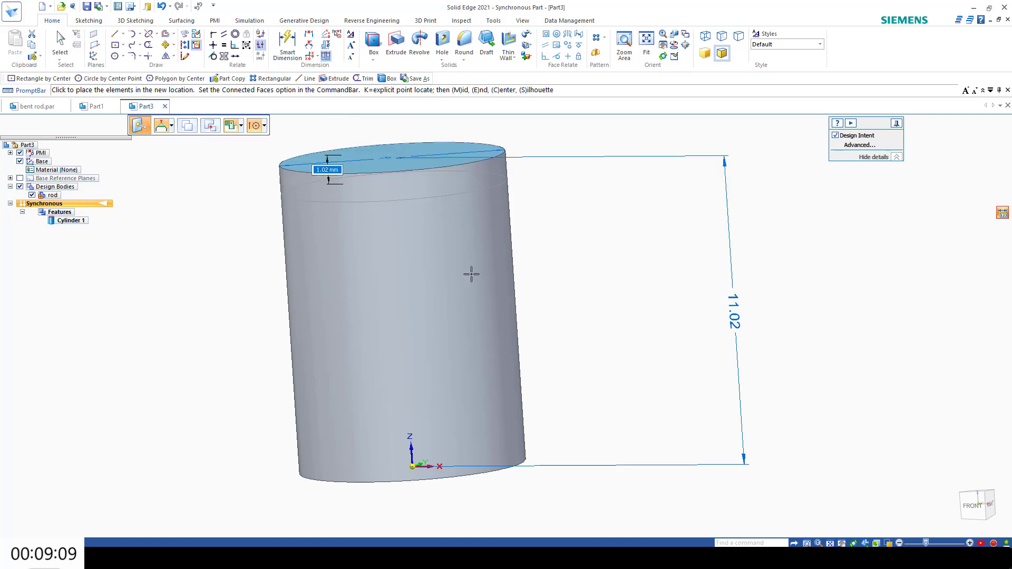
type("10")
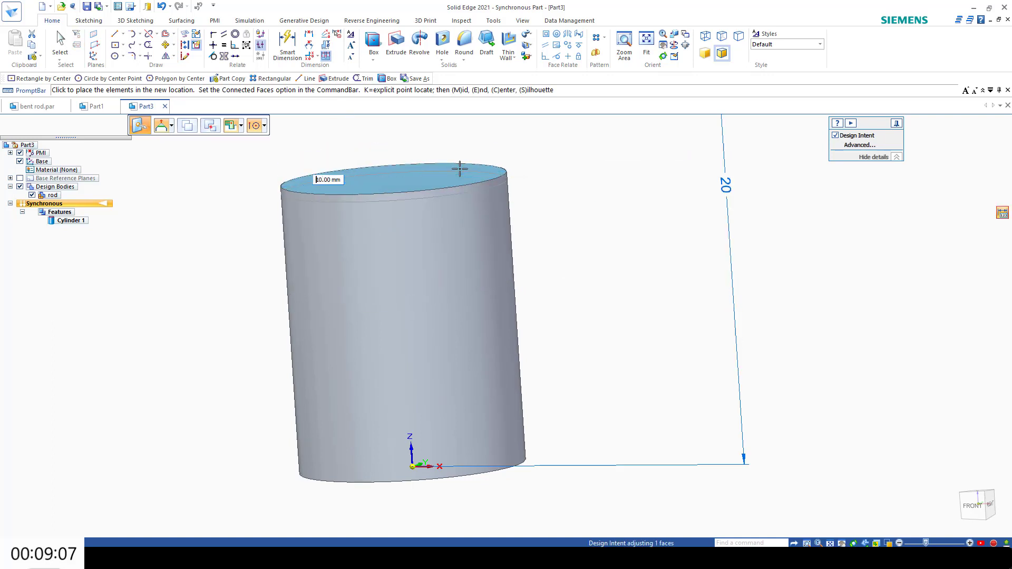
key("Return")
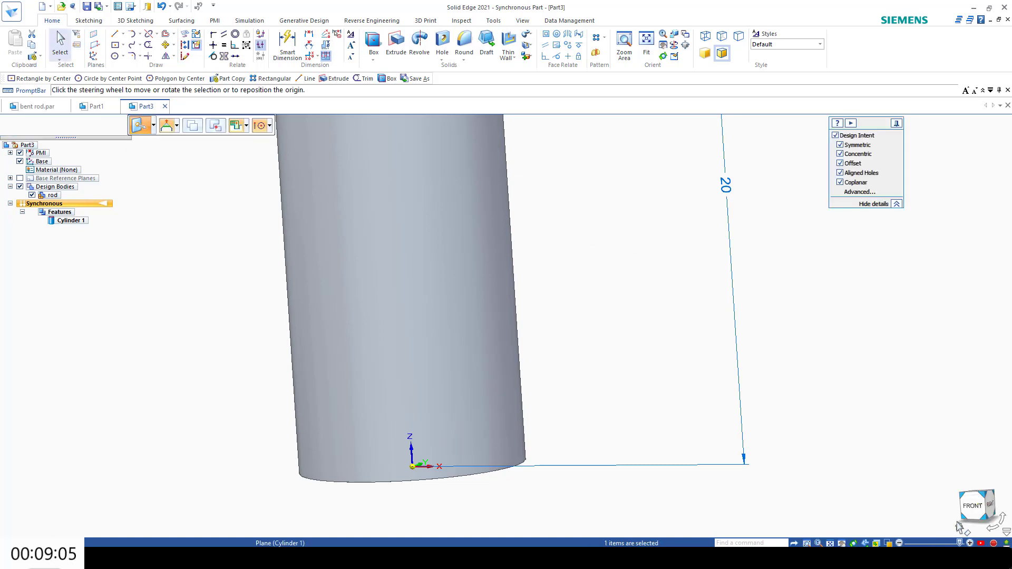
left_click(959, 527)
left_click(538, 333)
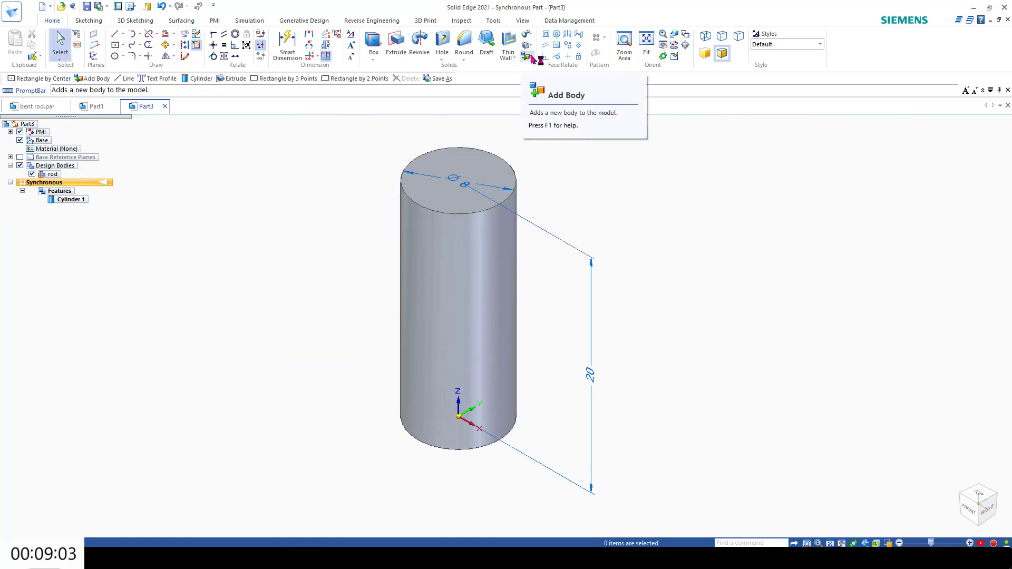
- Add a second part body to the model, keeping the suggested body name
left_click(527, 56)
left_click(546, 72)
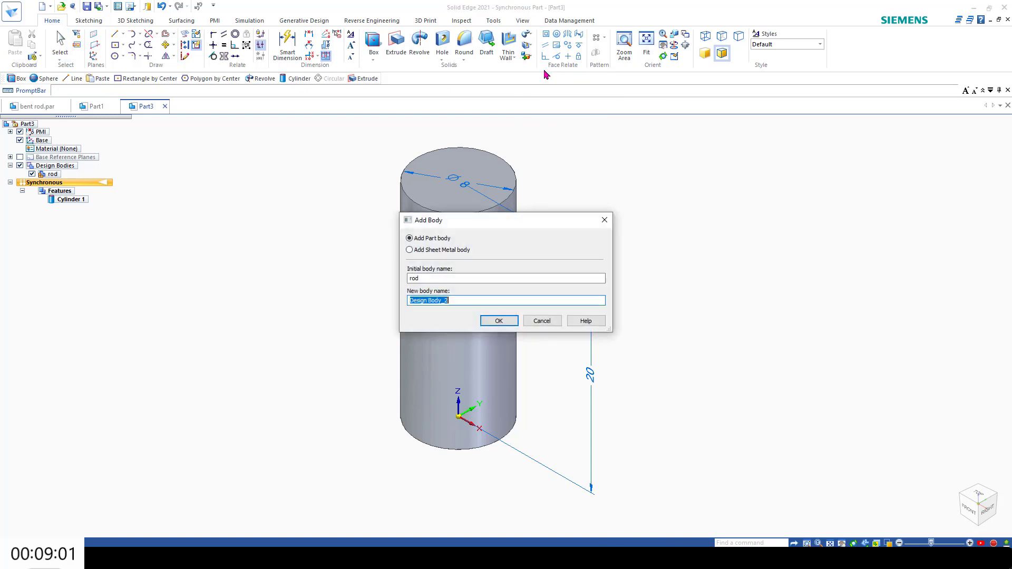
left_click(499, 321)
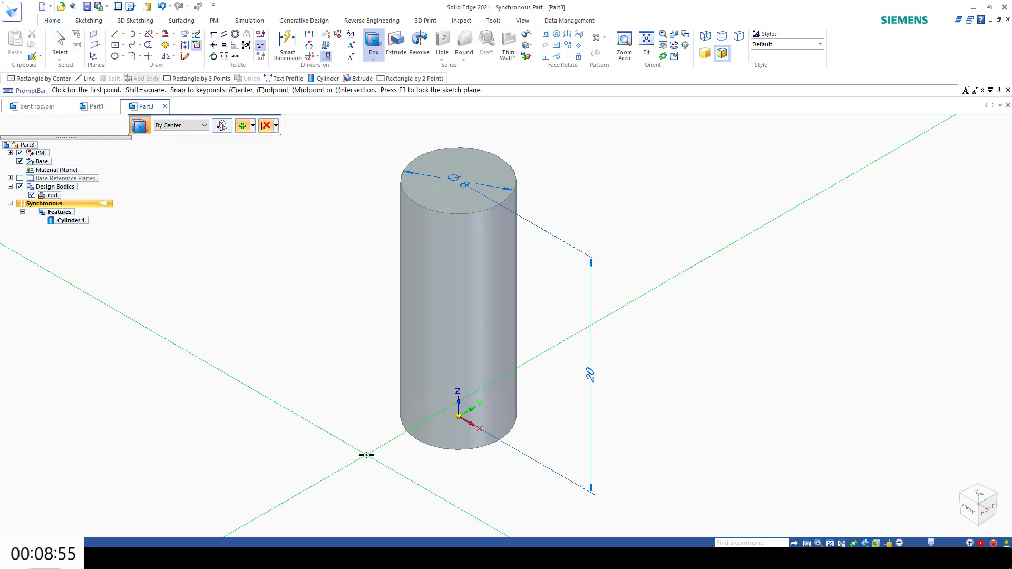
- Draw a centre-based 50 x 50 mm box base at 0° on the XY plane, its centre outside the rod and aligned with the rod's centre
left_click(985, 493)
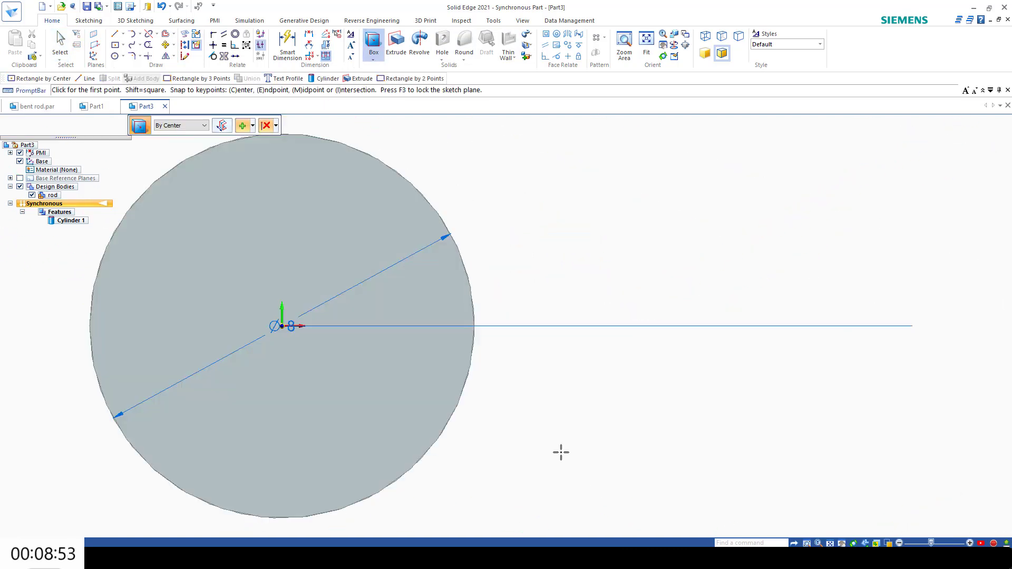
middle_click_drag(454, 444, 492, 172, "shift")
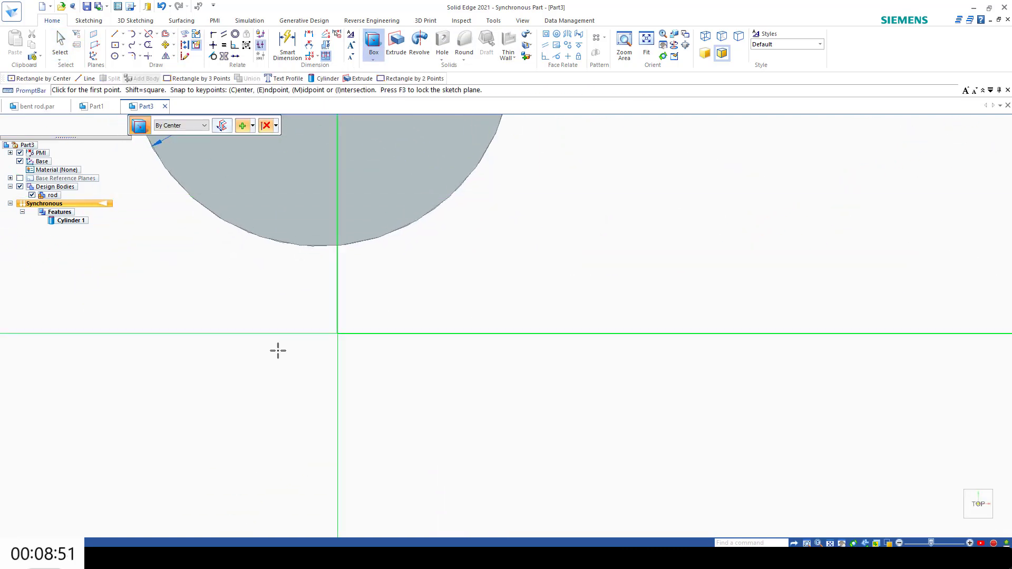
middle_click_drag(326, 486, 979, 475, "shift")
left_click(980, 493)
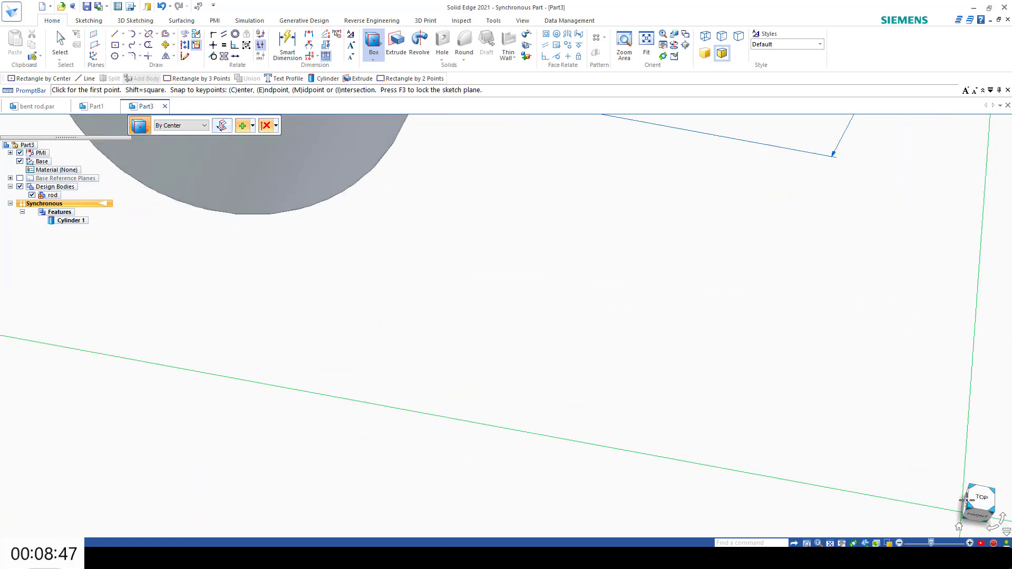
scroll(686, 445, "up", 3)
scroll(676, 441, "down", 5)
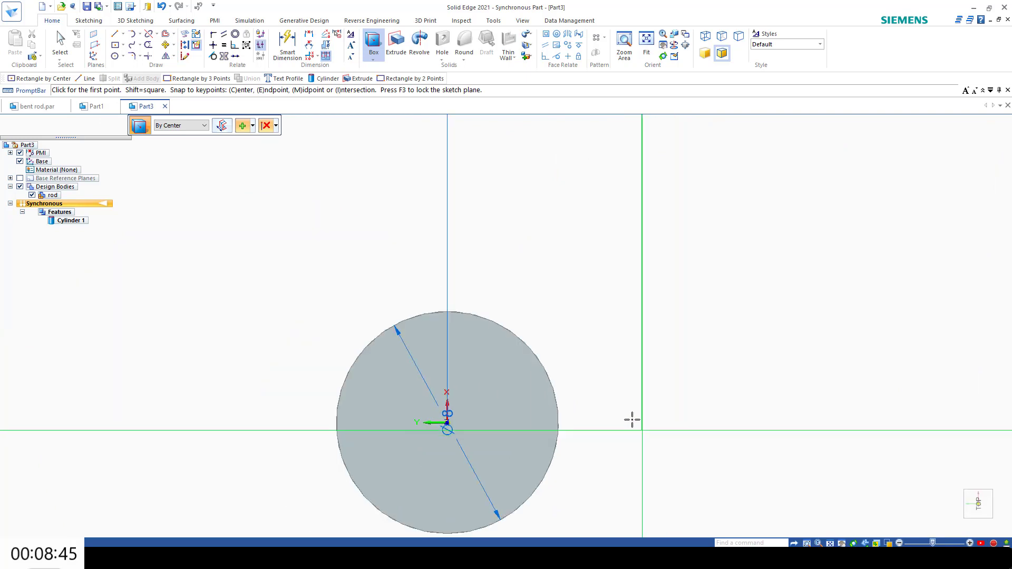
middle_click_drag(623, 484, 628, 158, "shift")
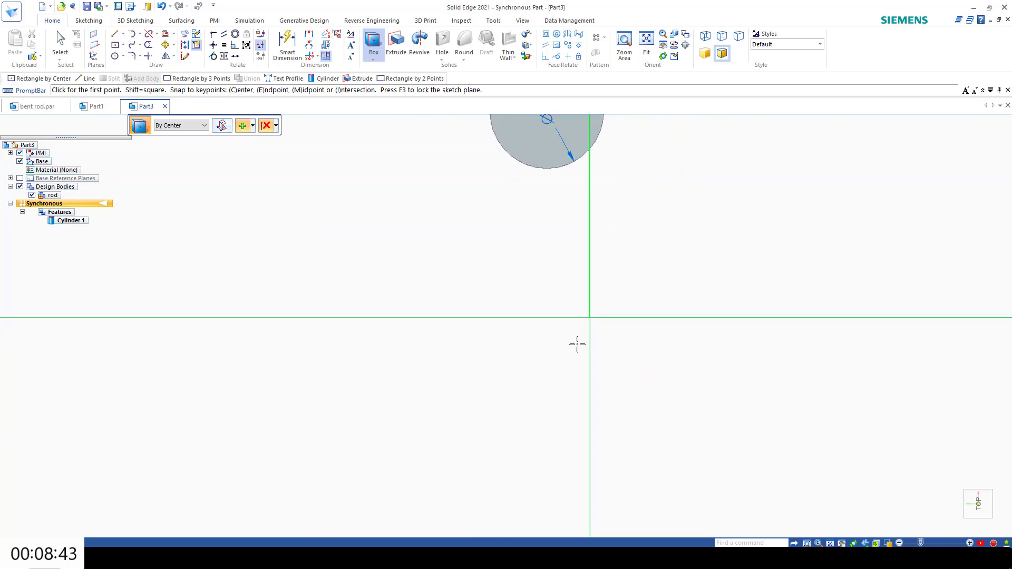
left_click(547, 378)
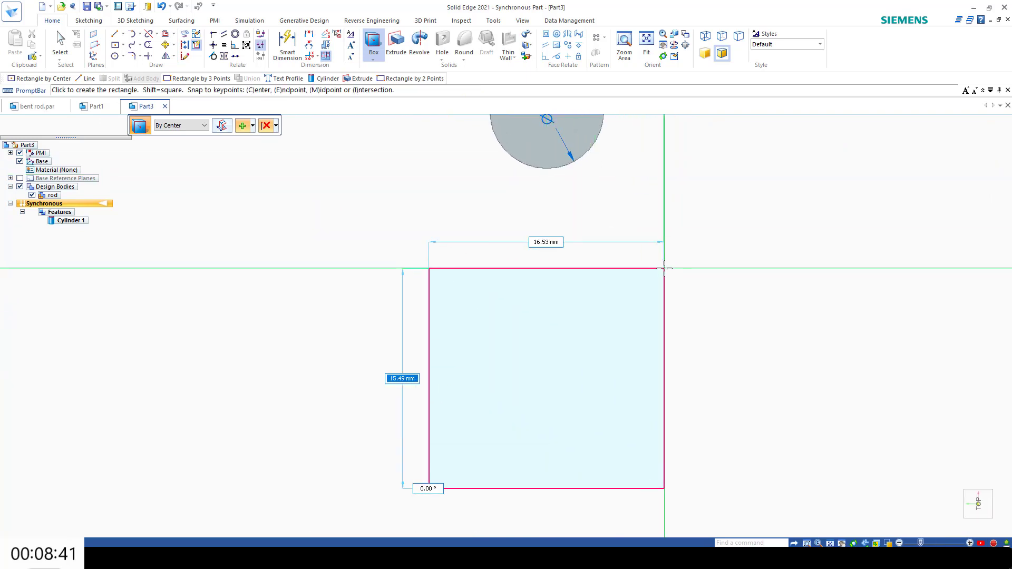
type("50")
key("Tab")
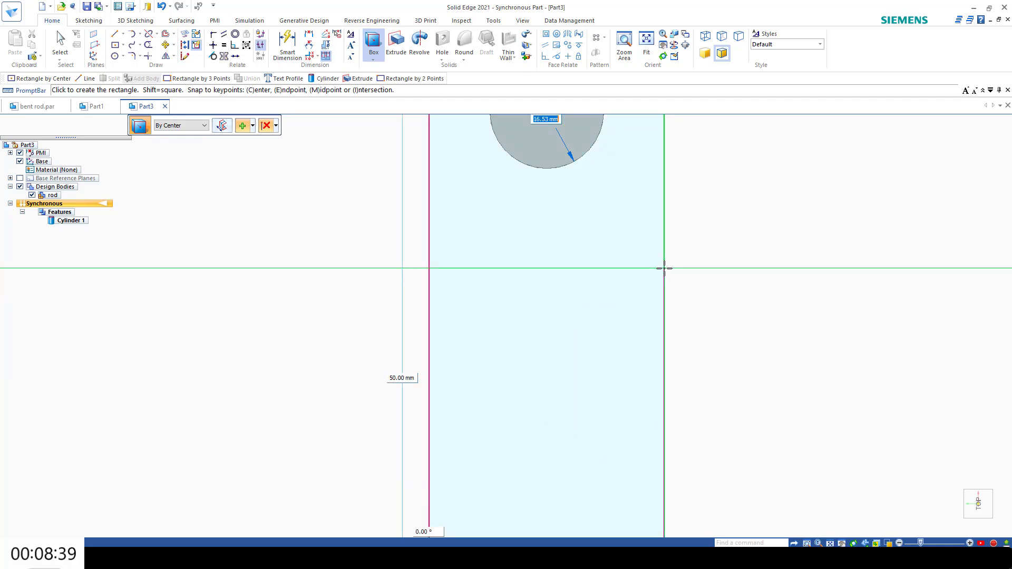
type("50")
key("Tab")
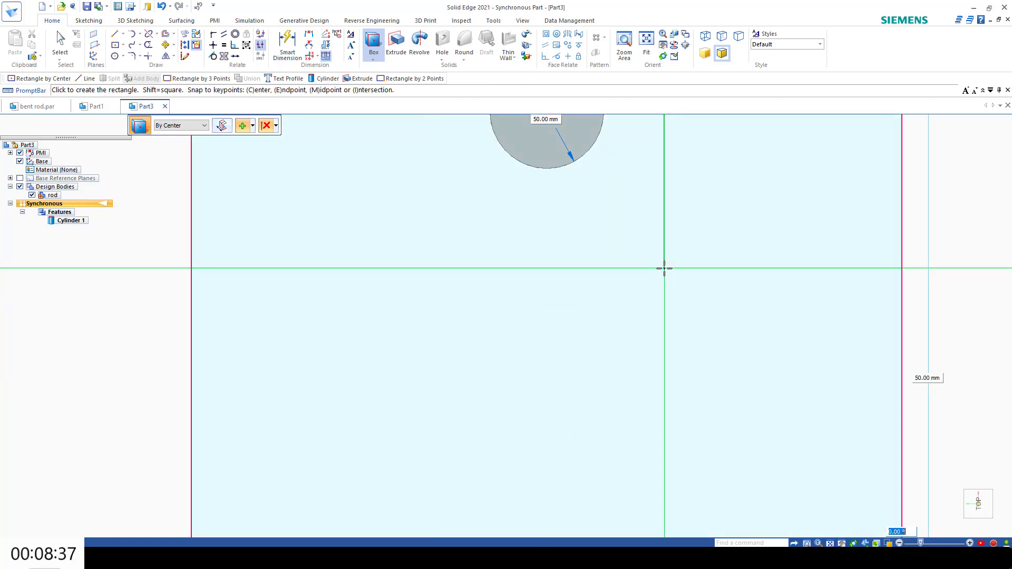
type("0")
key("Return")
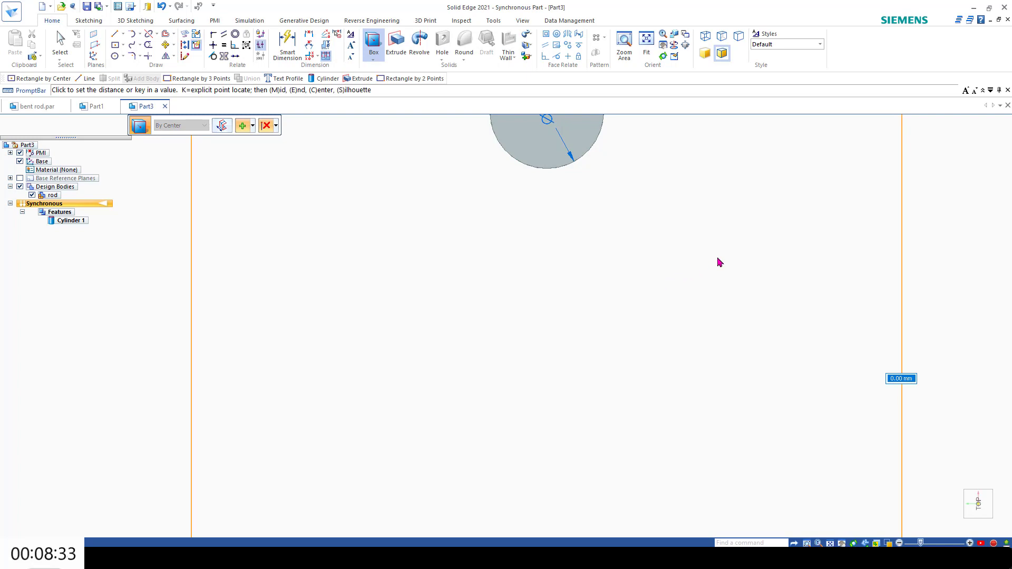
- Give the box a thickness of 10 mm along the rod's axis
middle_click_drag(785, 287, 738, 299)
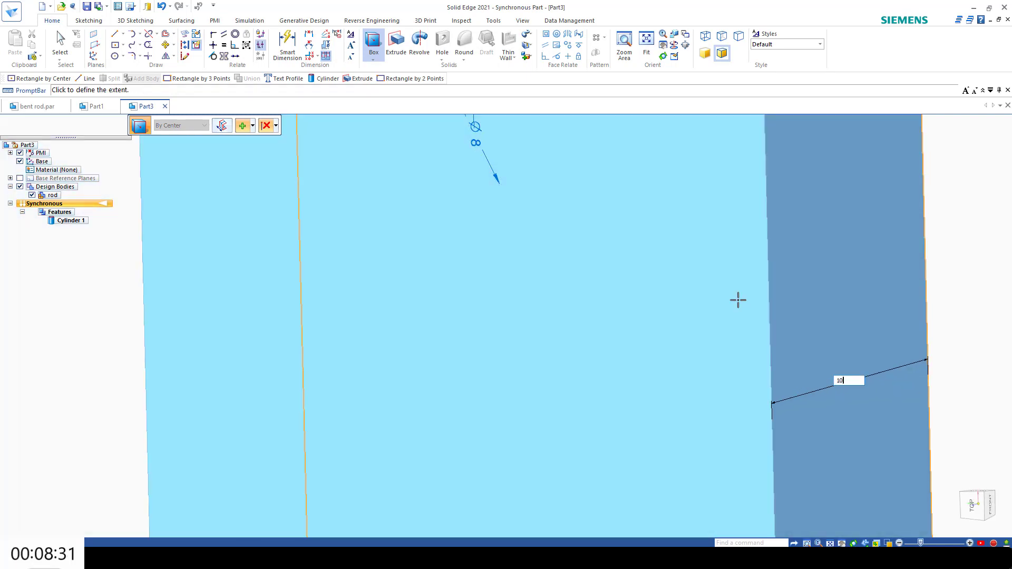
key("Return")
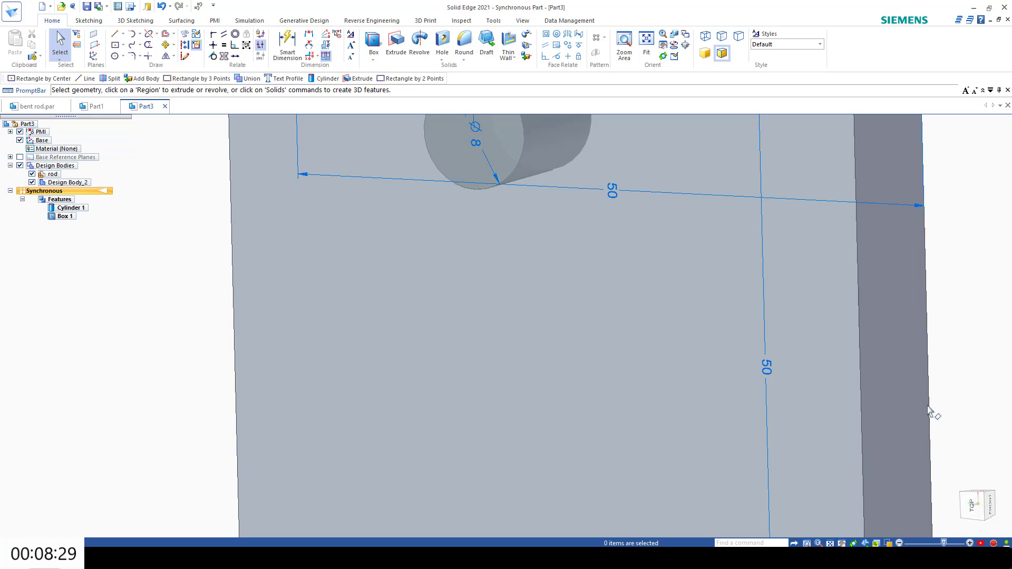
scroll(928, 408, "down", 5)
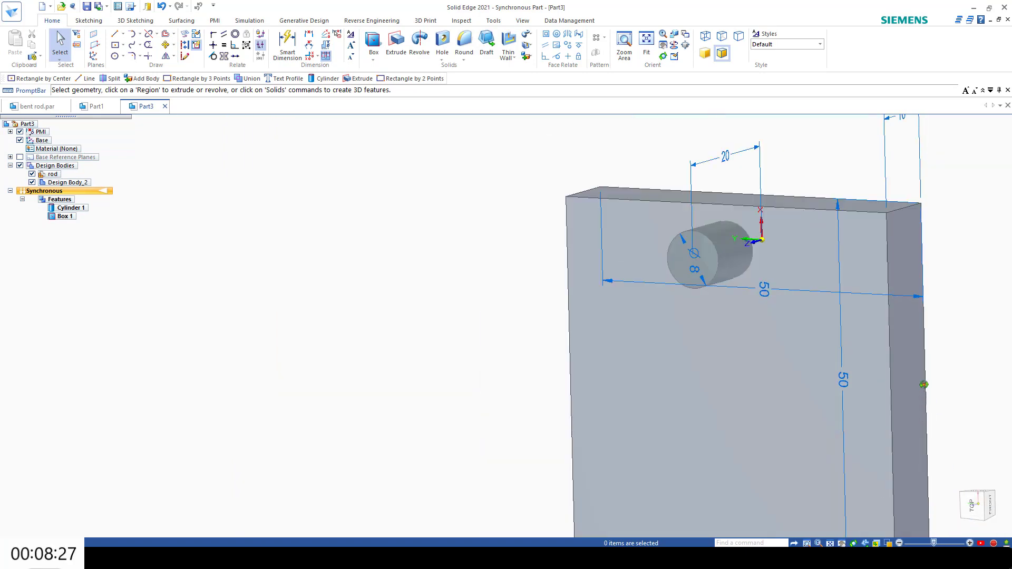
- Move the block body 13.50 mm along the X axis, away from the rod
middle_click_drag(923, 385, 959, 367)
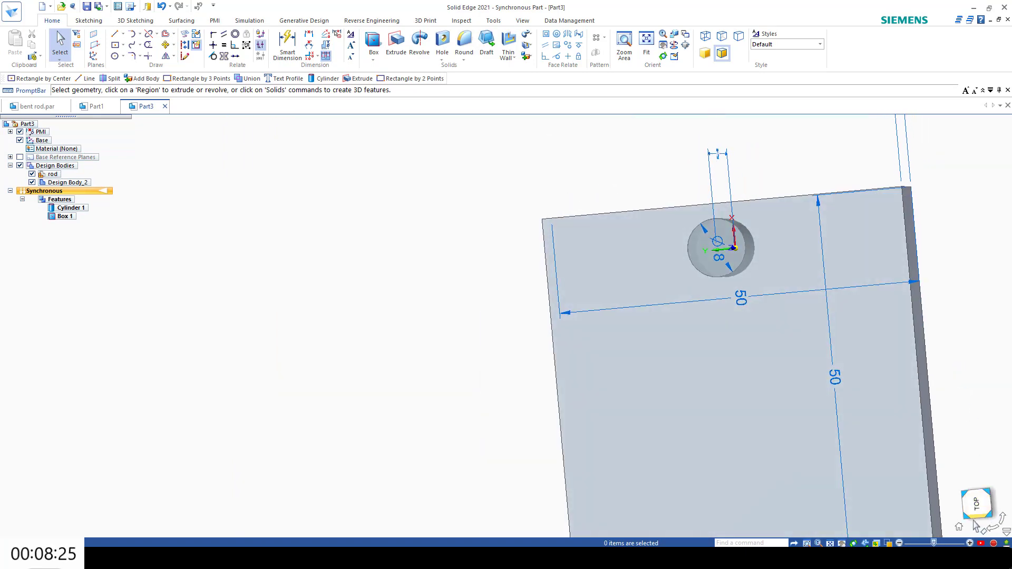
left_click(959, 528)
middle_click_drag(707, 409, 777, 391)
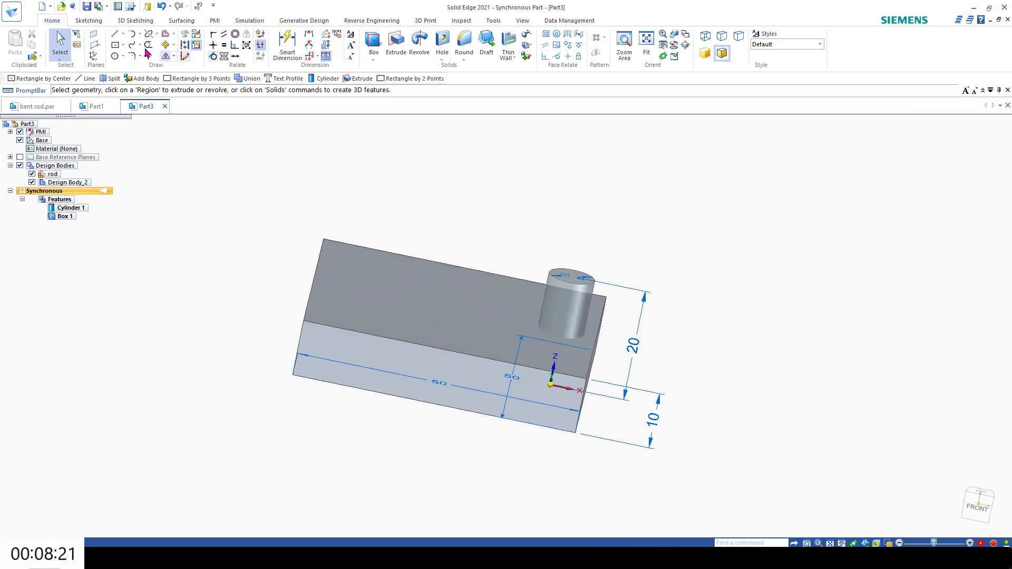
left_click(62, 54)
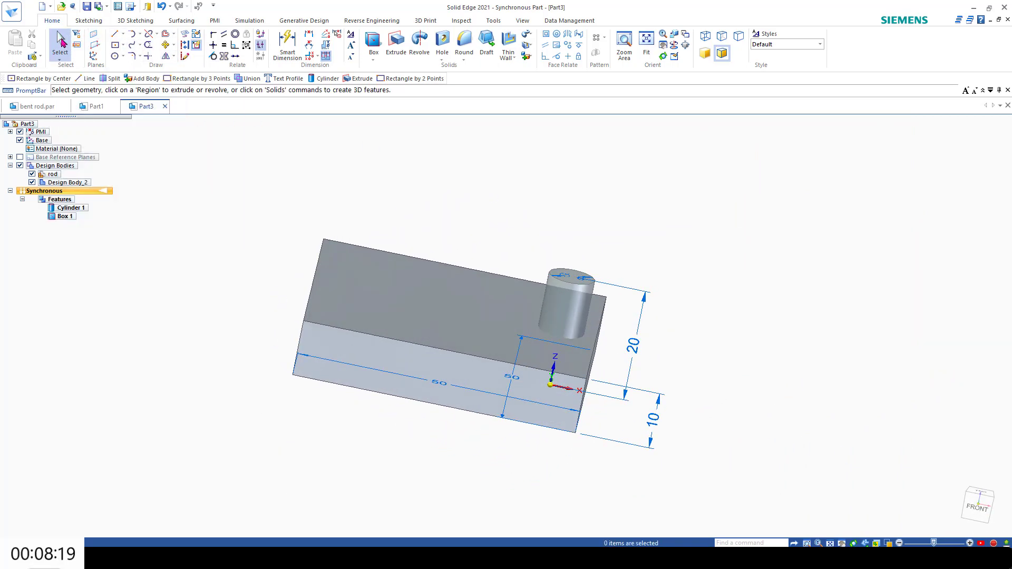
left_click(58, 183)
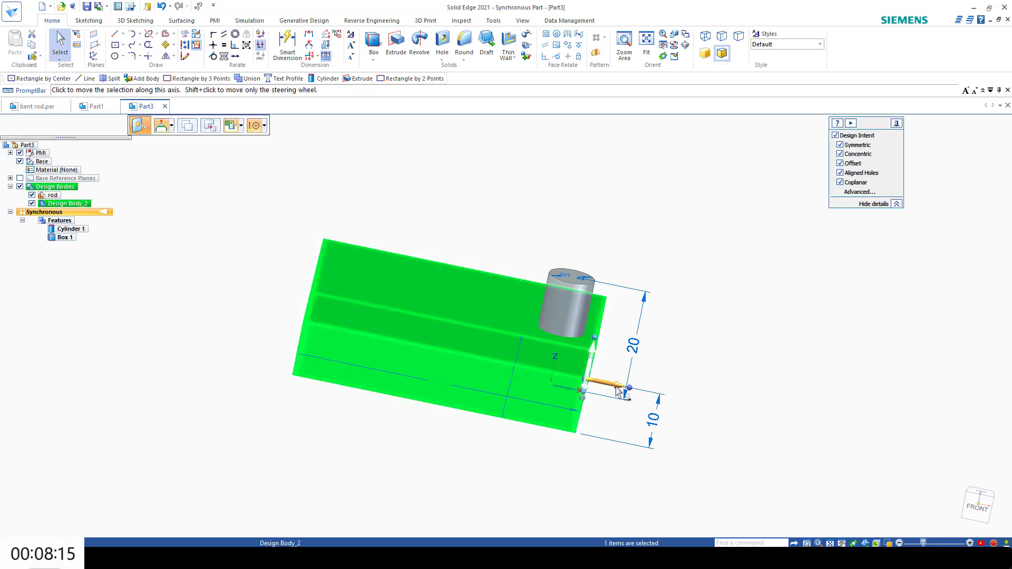
left_click(616, 395)
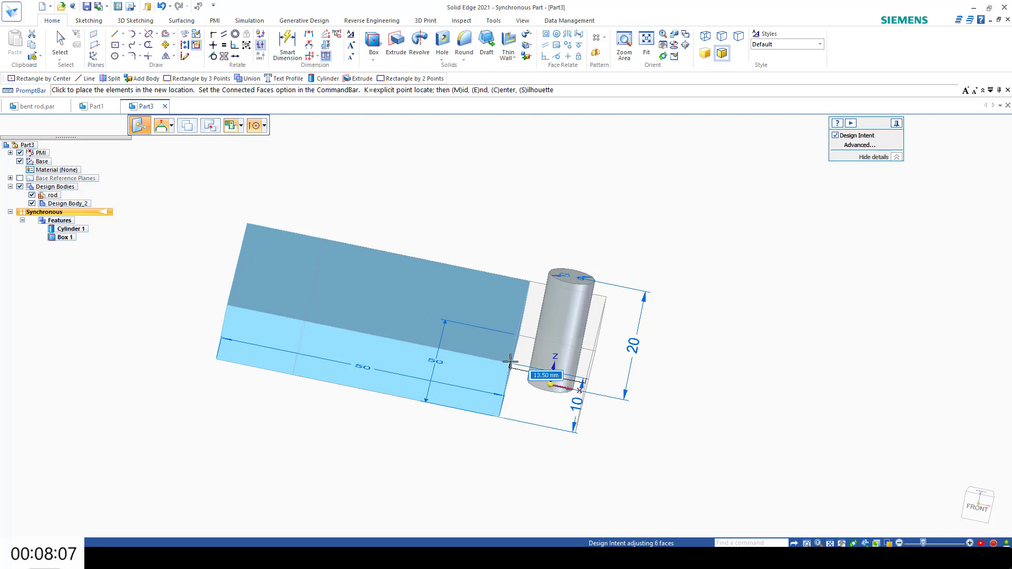
left_click(510, 363)
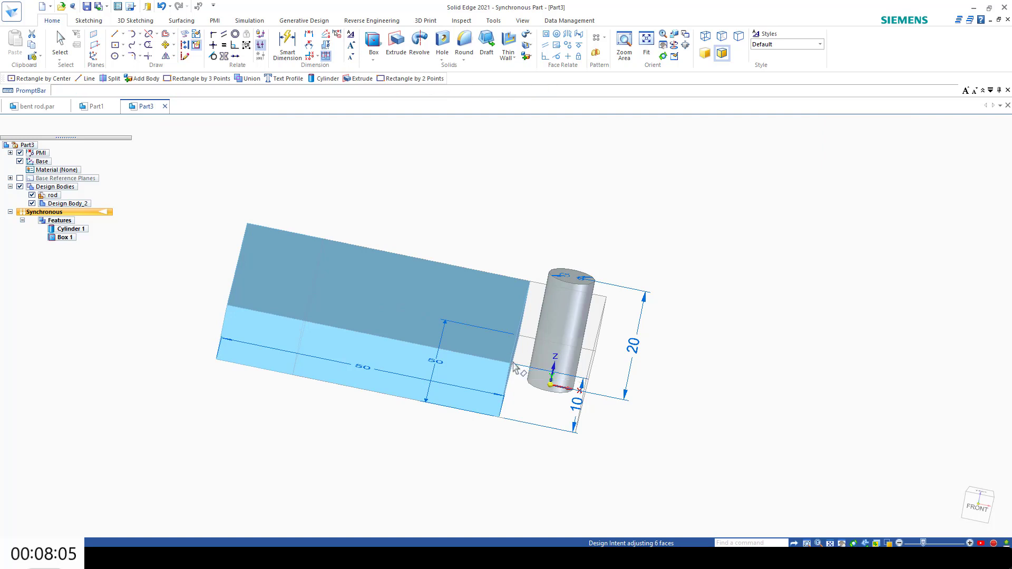
- Dimension the horizontal distance from the rod's centre to the block's near face, set it to 8 mm and lock it
left_click(313, 39)
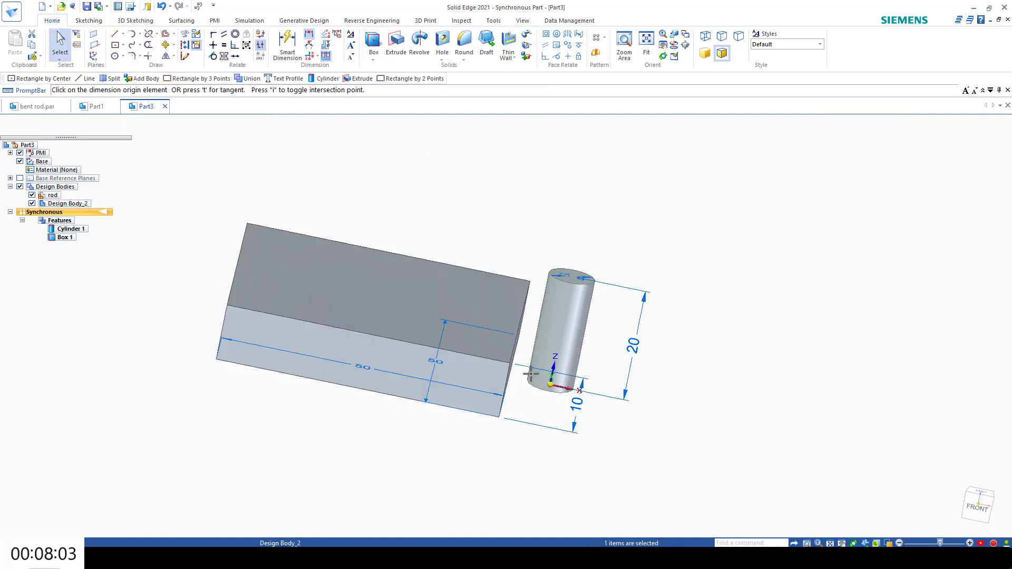
left_click(550, 392)
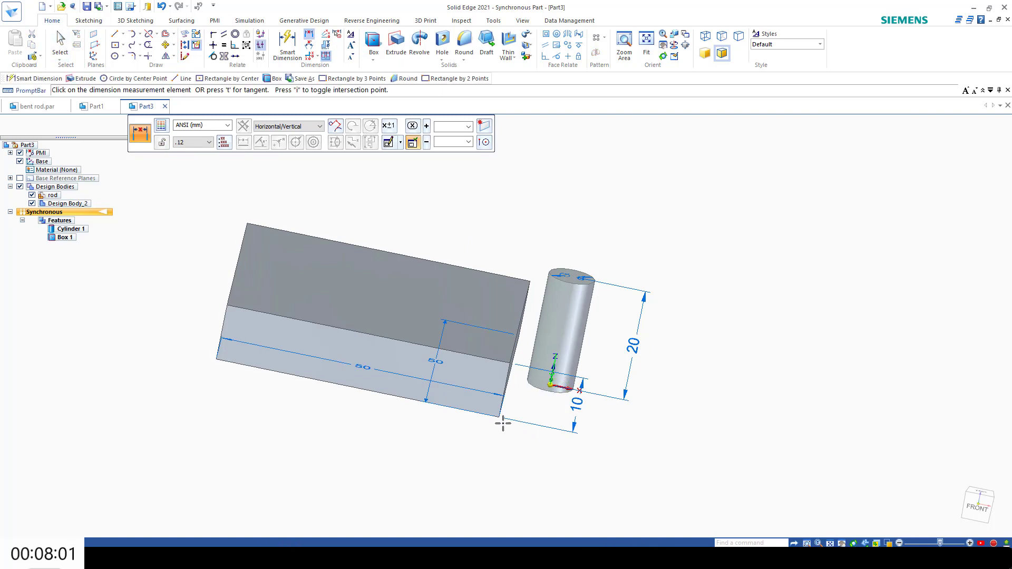
left_click(497, 420)
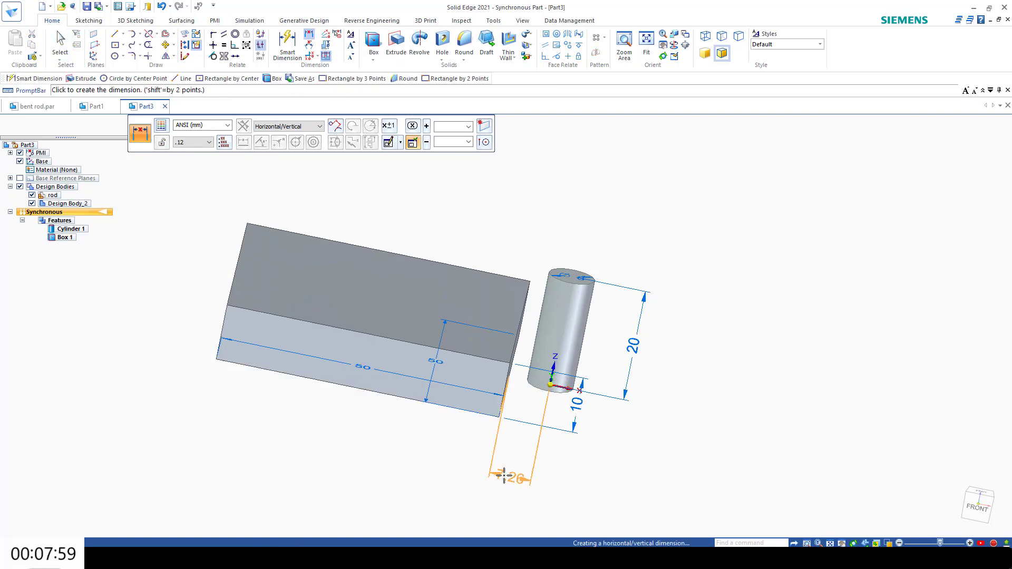
left_click(499, 473)
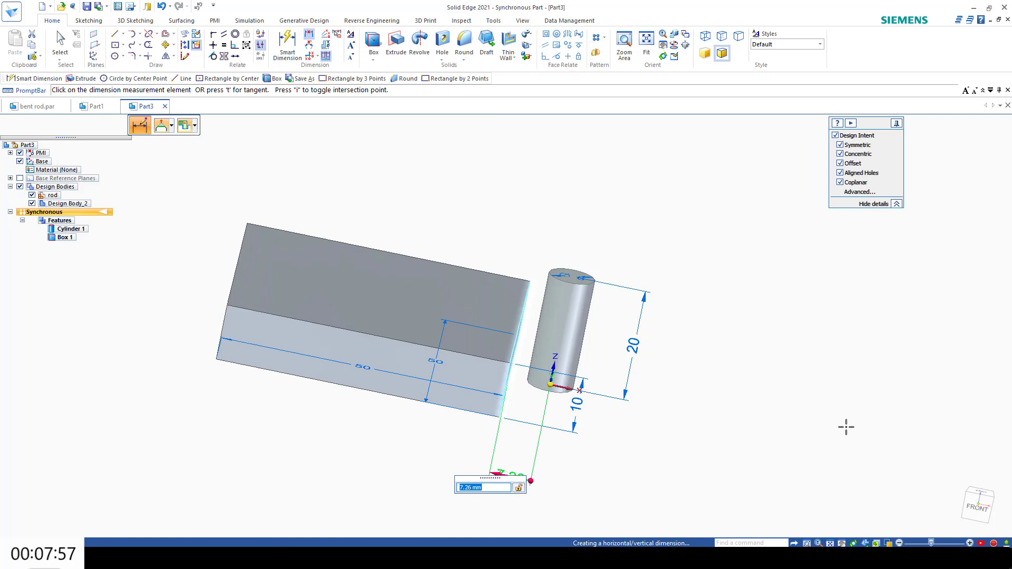
type("8")
key("Return")
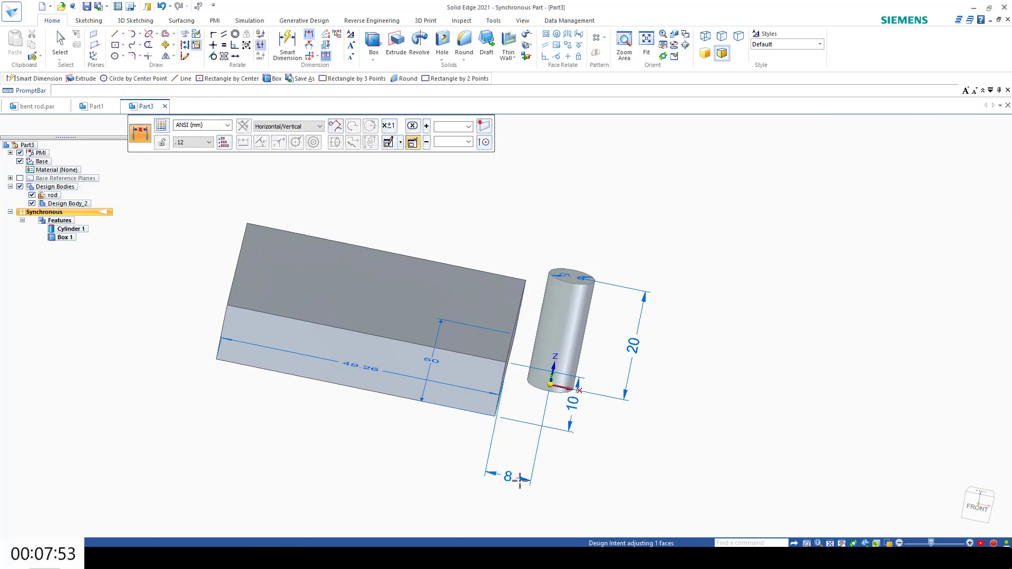
key("Escape")
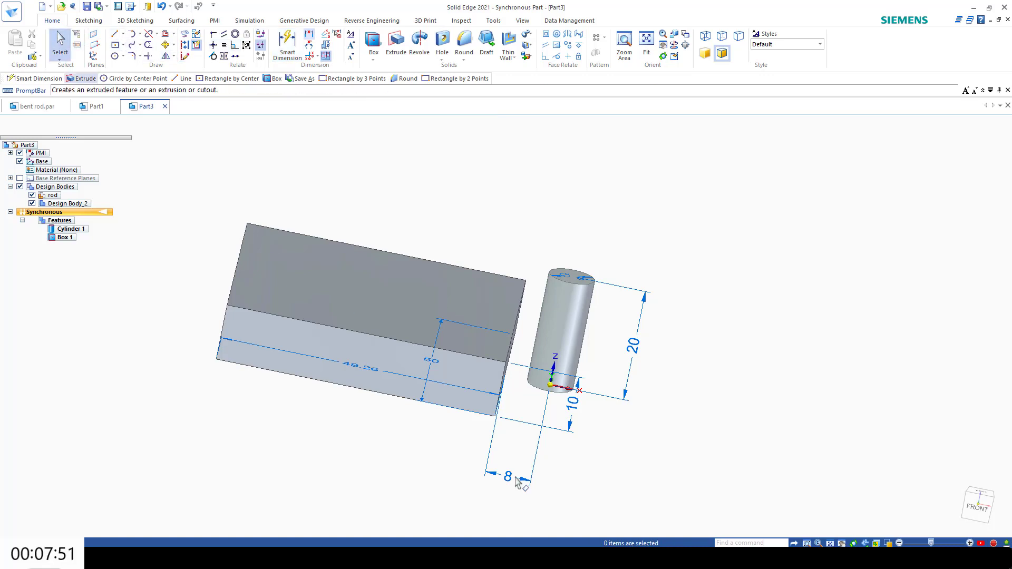
left_click(510, 481)
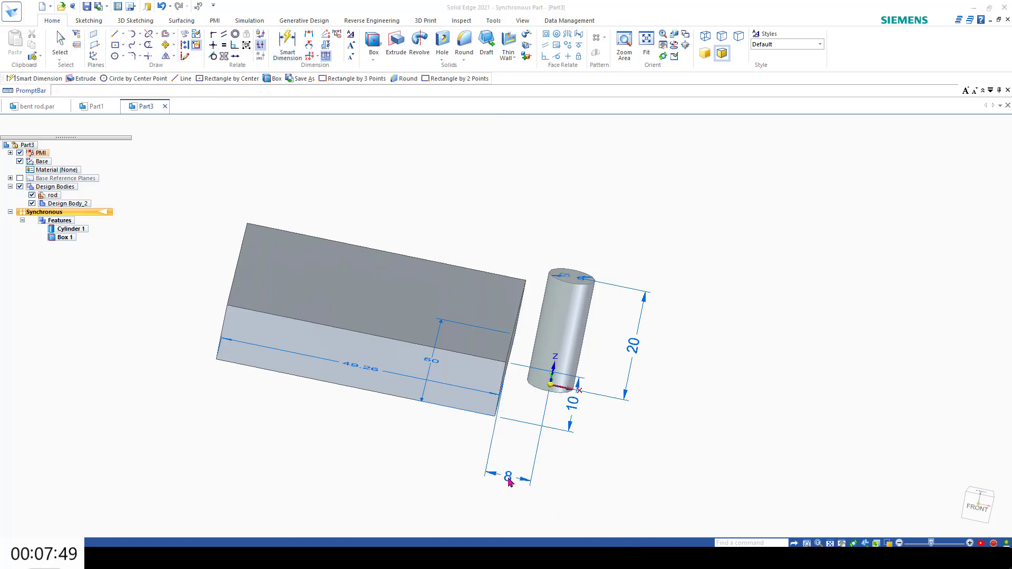
left_click(609, 463)
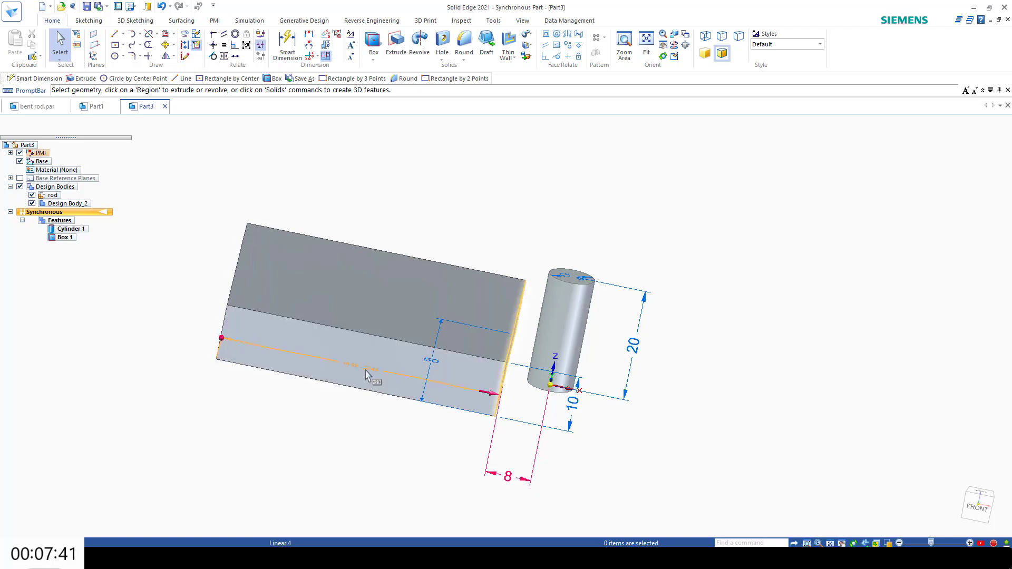
- Set the block's length along X back to 50 mm and lock that dimension
middle_click_drag(364, 375, 328, 463)
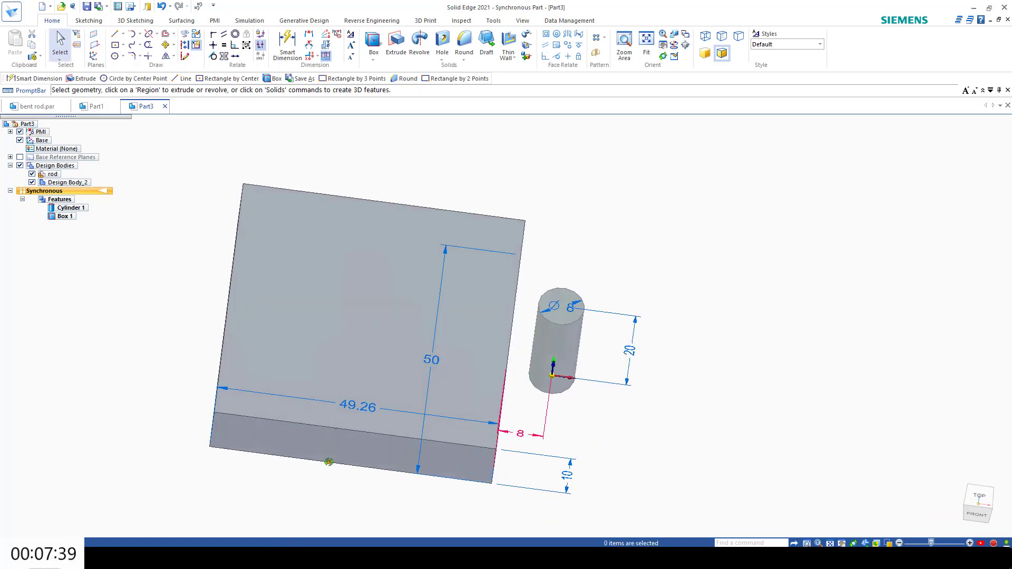
left_click(349, 408)
key("Return")
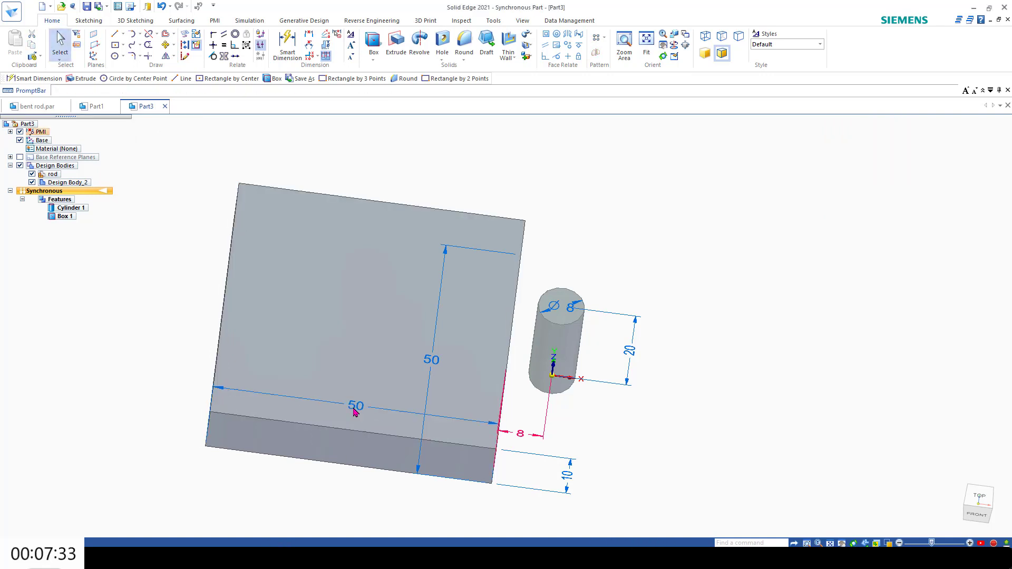
left_click(354, 413)
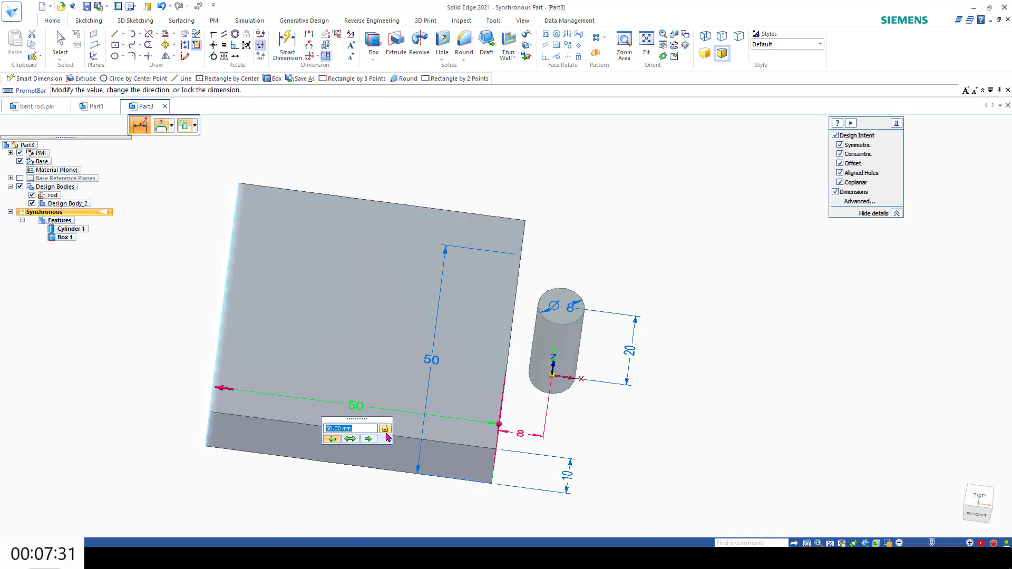
left_click(754, 420)
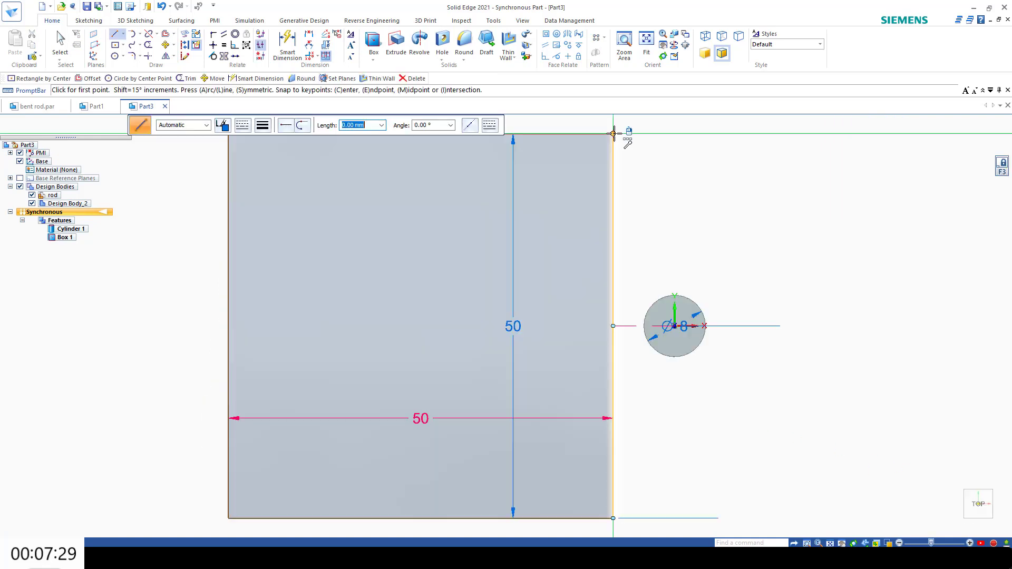
- Sketch a 16 x 16 mm rectangle at 0° on the plane of the block's upper face, centred on the rod
left_click(113, 46)
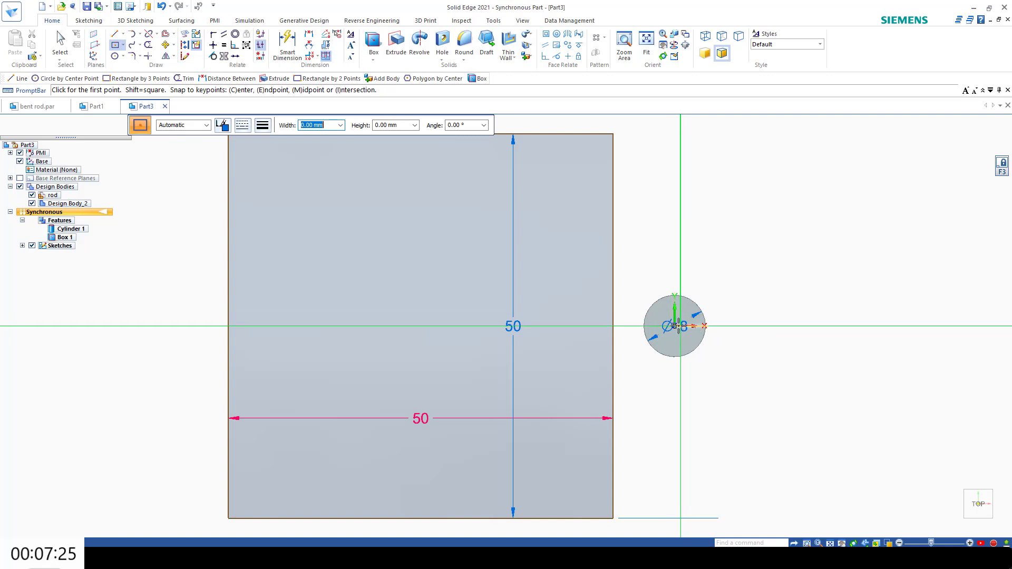
left_click(676, 327)
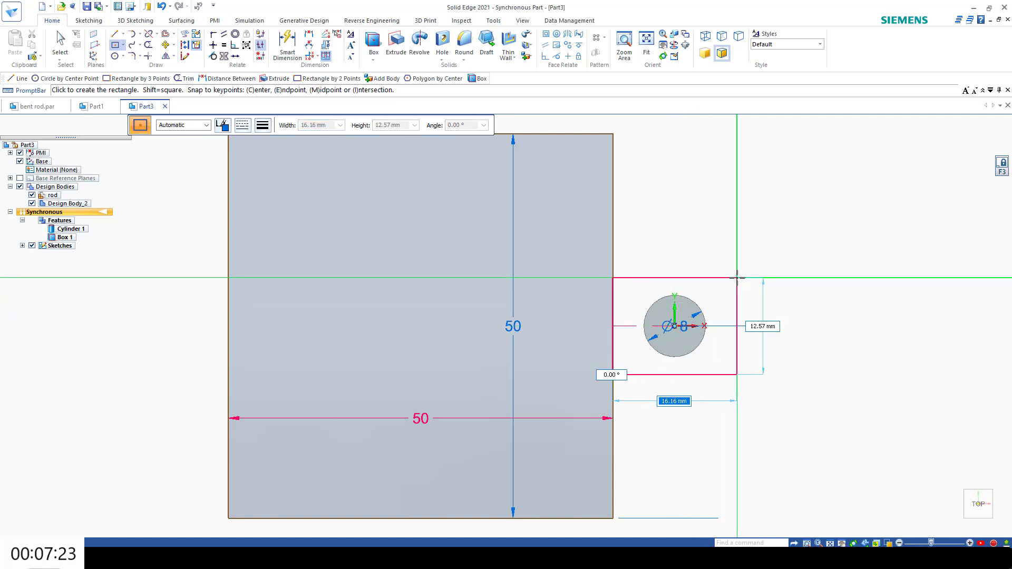
type("16")
key("Tab")
type("16")
key("Tab")
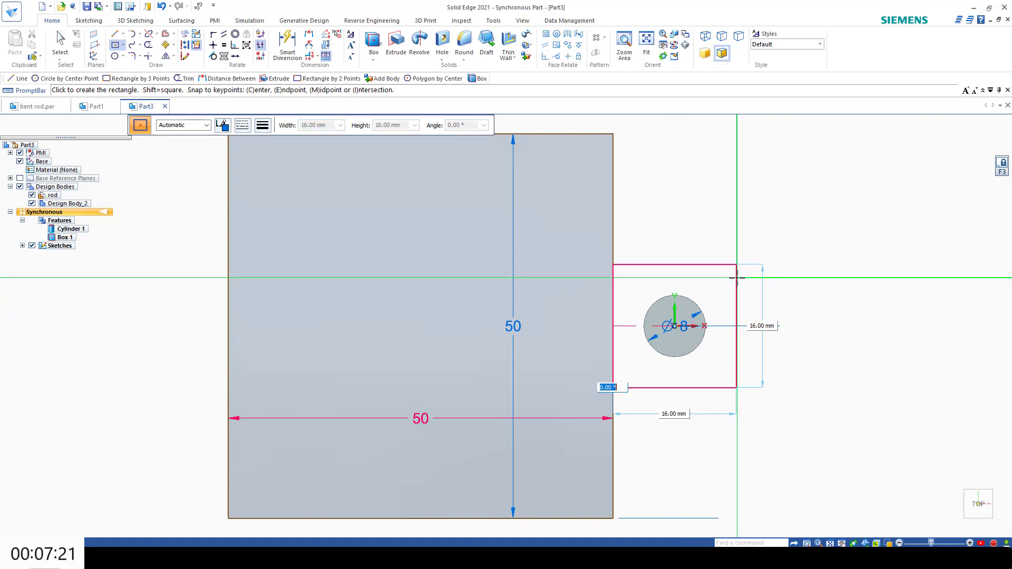
left_click(737, 278)
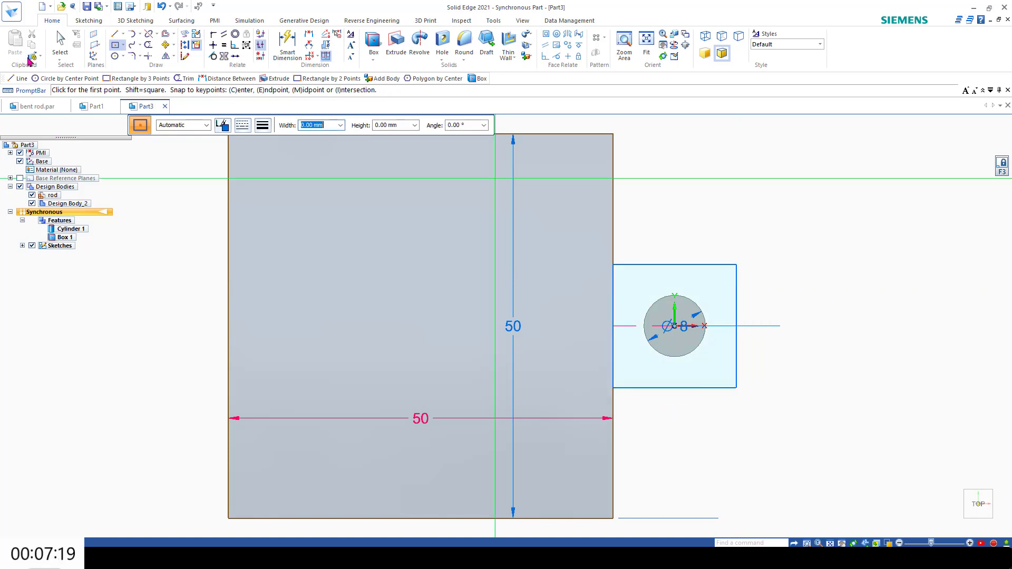
- Draw two slanted lines joining the block's near corners to the outer corners of the 16 mm square
left_click(117, 35)
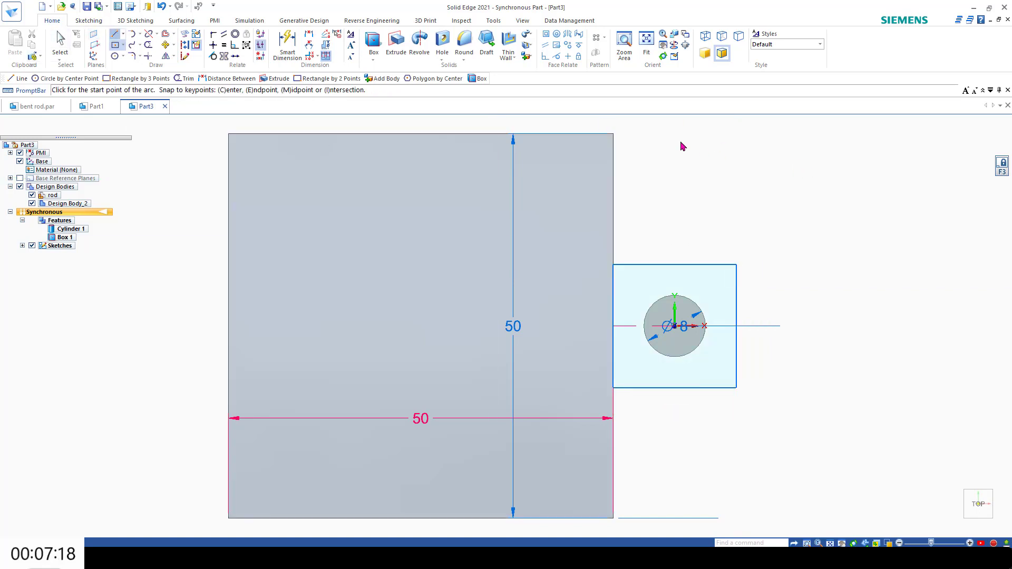
left_click(613, 134)
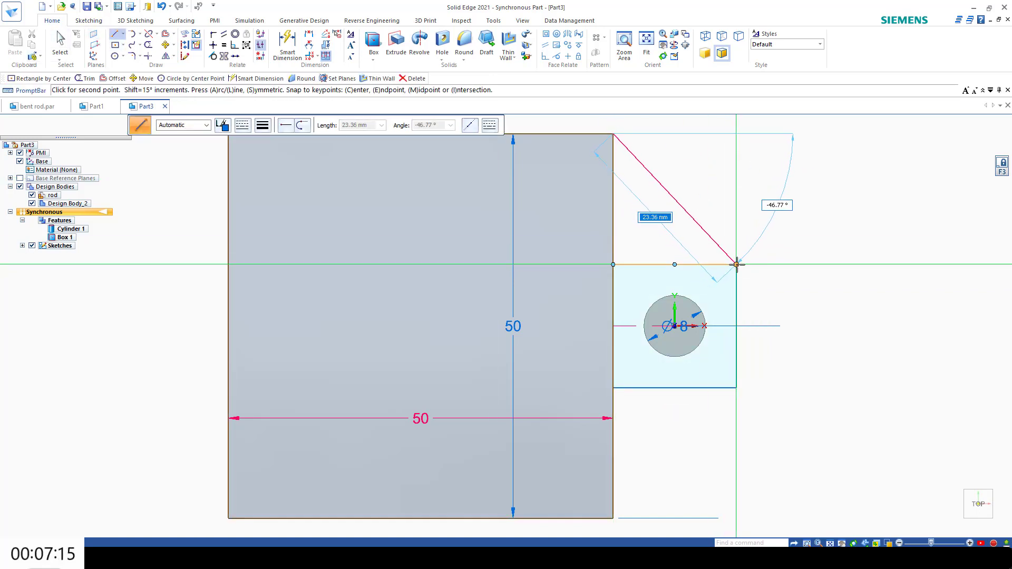
left_click(736, 264)
right_click(764, 338)
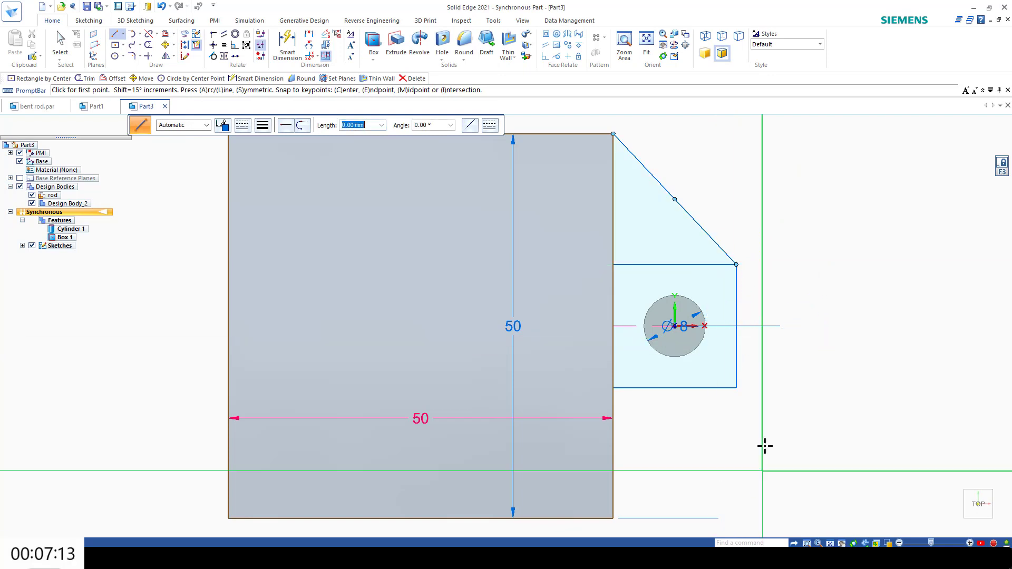
left_click(614, 519)
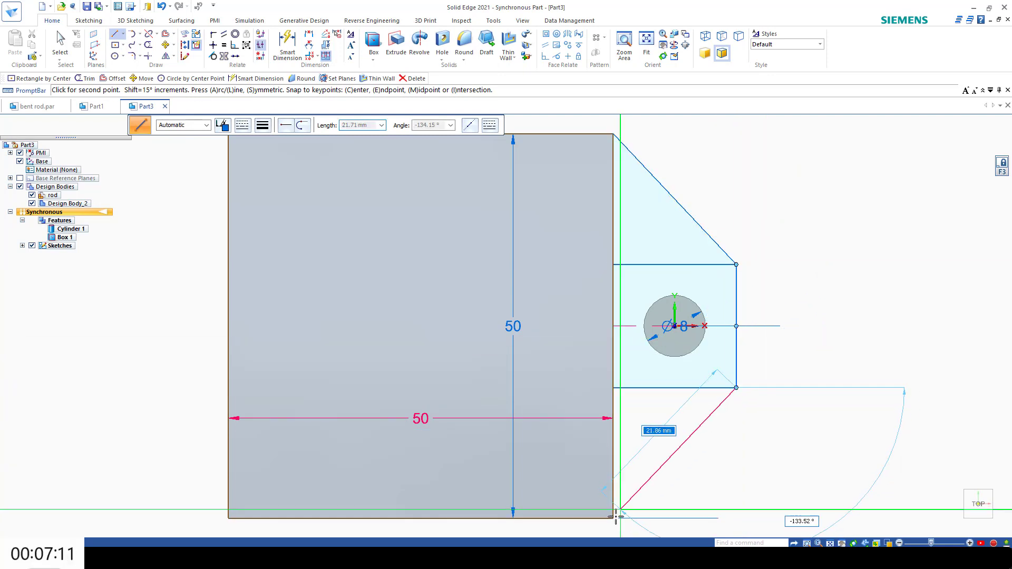
right_click(690, 428)
middle_click_drag(807, 389, 804, 299)
left_click(61, 42)
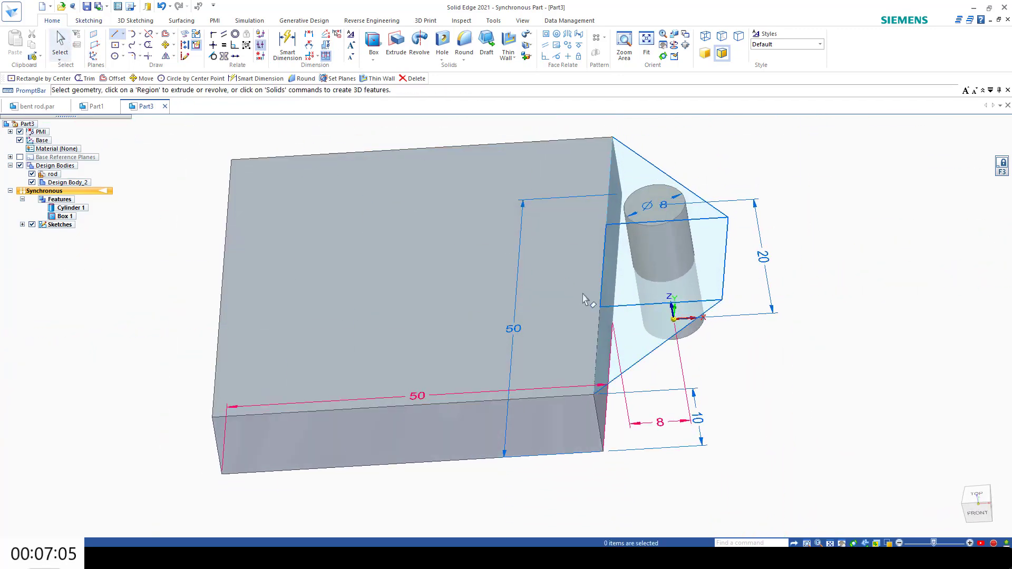
- Hide the rod body and sketch an 8 mm diameter circle at its centre inside the square
left_click(628, 320)
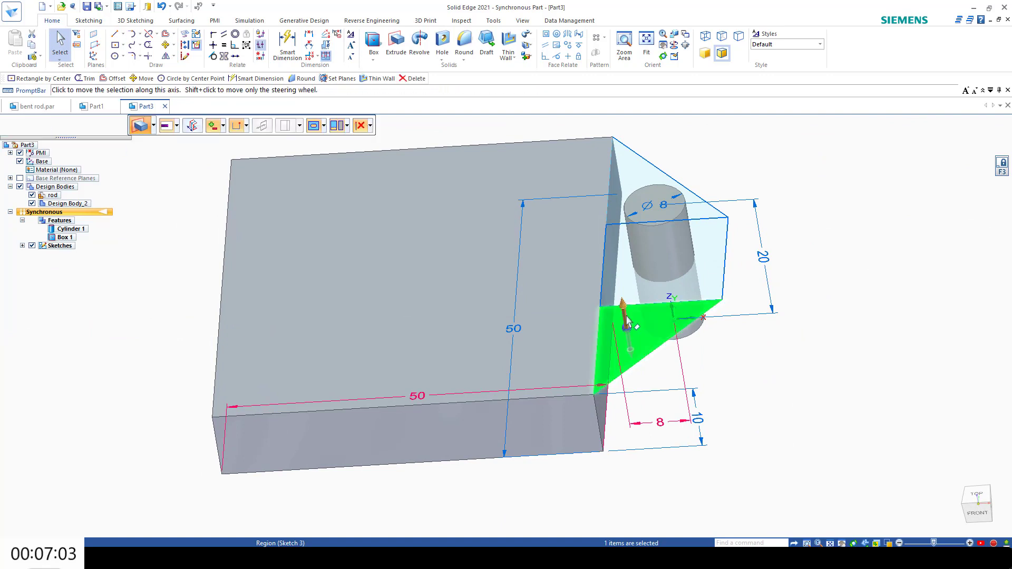
left_click(977, 494)
left_click(49, 196)
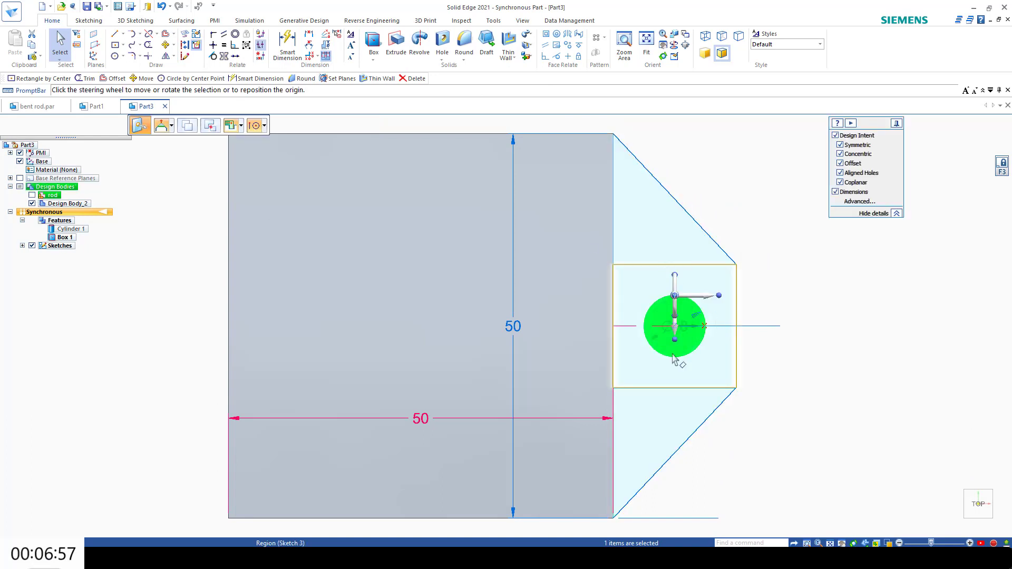
left_click(122, 57)
left_click(141, 66)
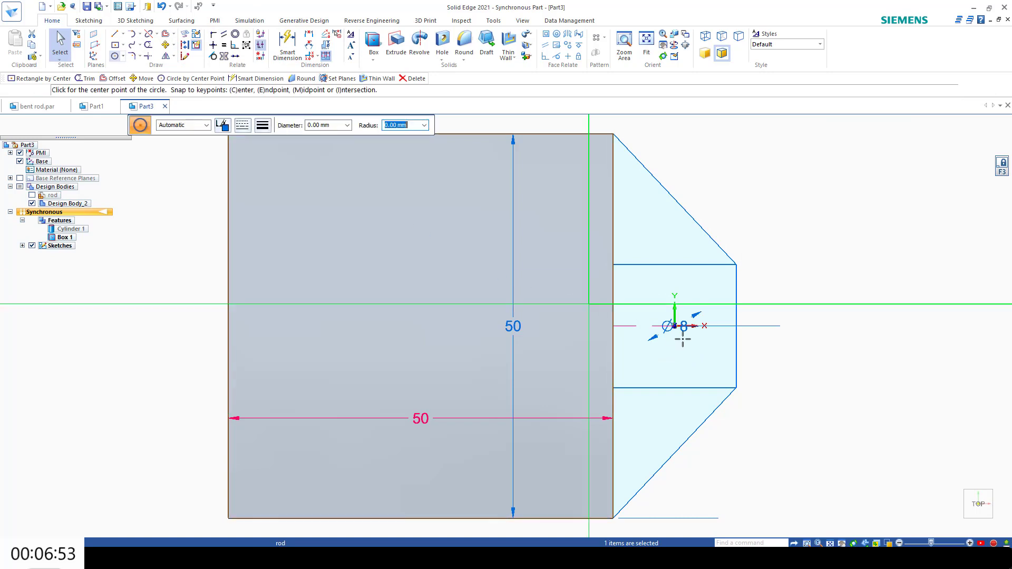
left_click(675, 326)
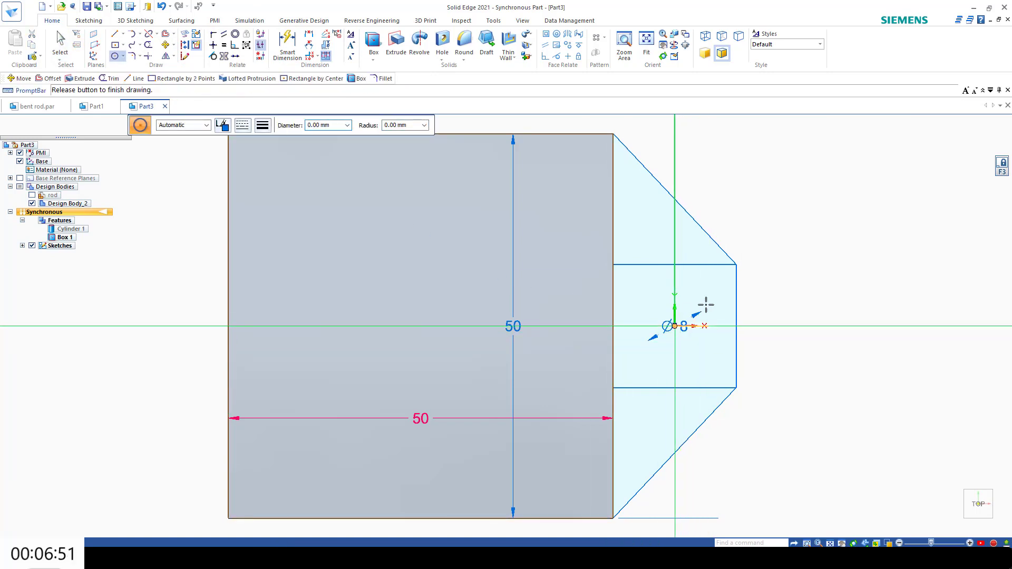
left_click(706, 327)
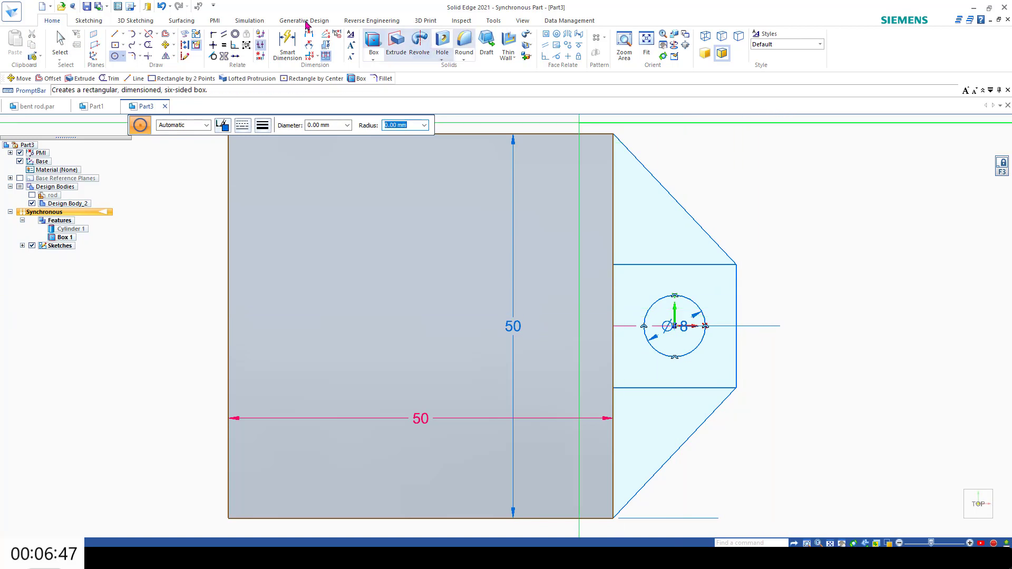
- Extrude the two triangular regions and the square region around the 8 mm circle 10 mm downward as a lug on the block
left_click(60, 45)
left_click(668, 230)
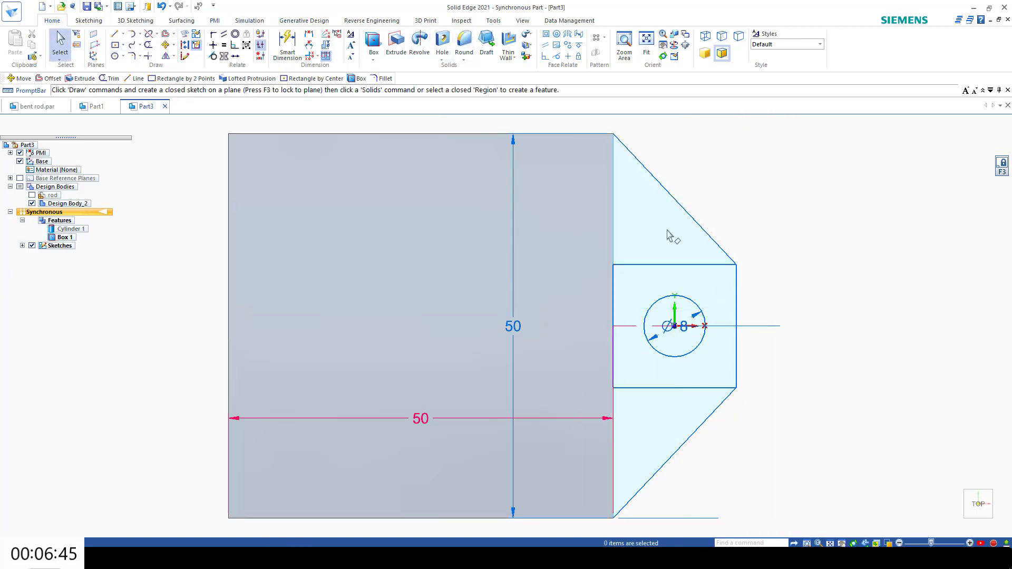
left_click(704, 298, "ctrl")
left_click(705, 418, "ctrl")
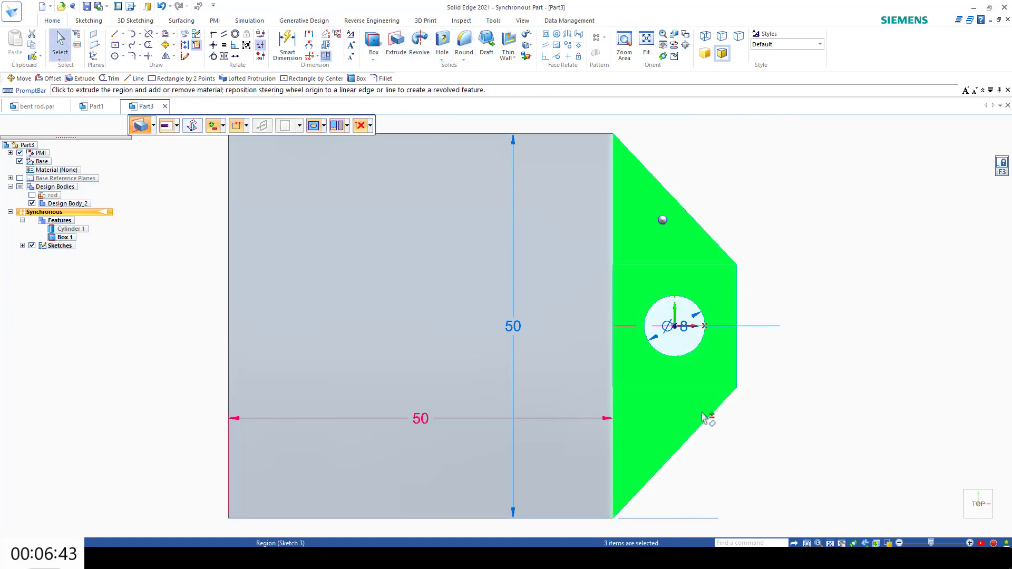
middle_click_drag(748, 469, 710, 348)
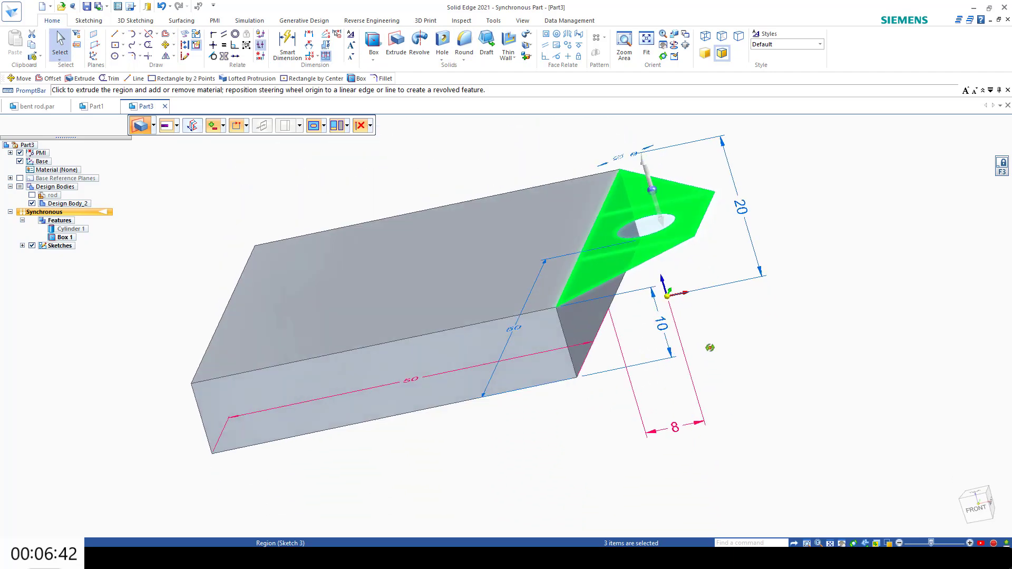
left_click(651, 169)
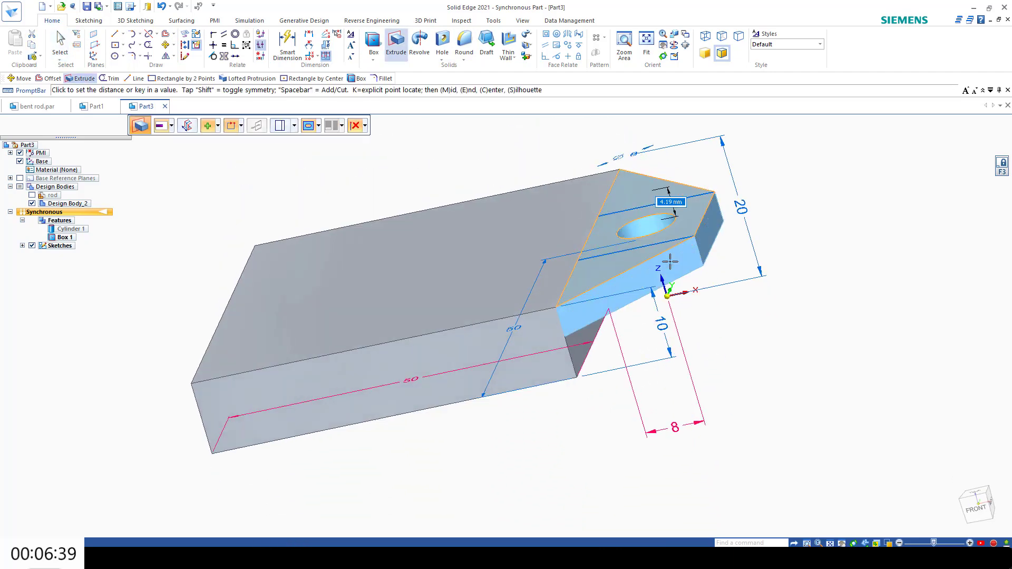
type("10")
key("Return")
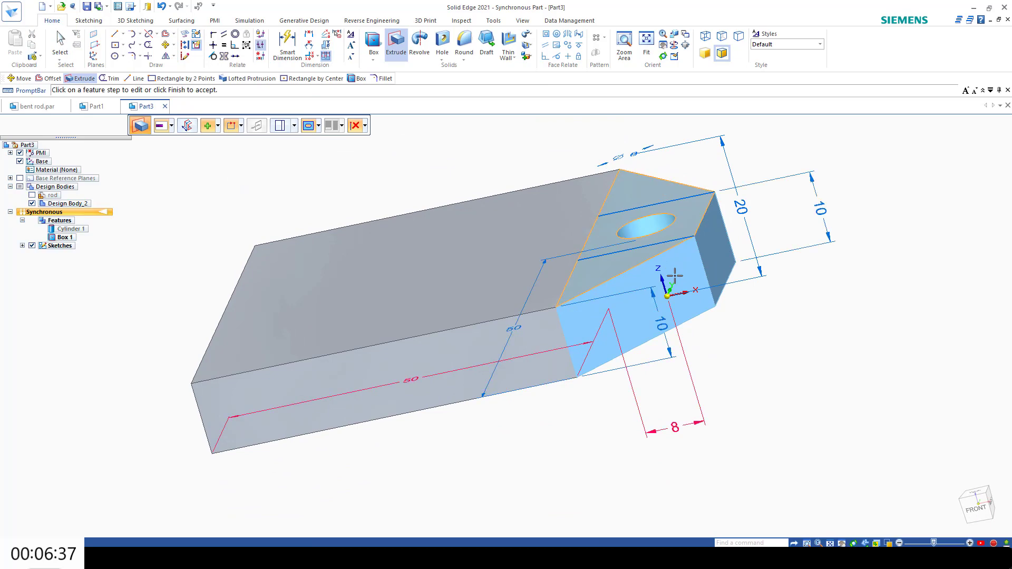
- Sketch a 2 mm diameter circle on the block's front side face, centred on its upper edge
middle_click_drag(766, 302, 796, 279)
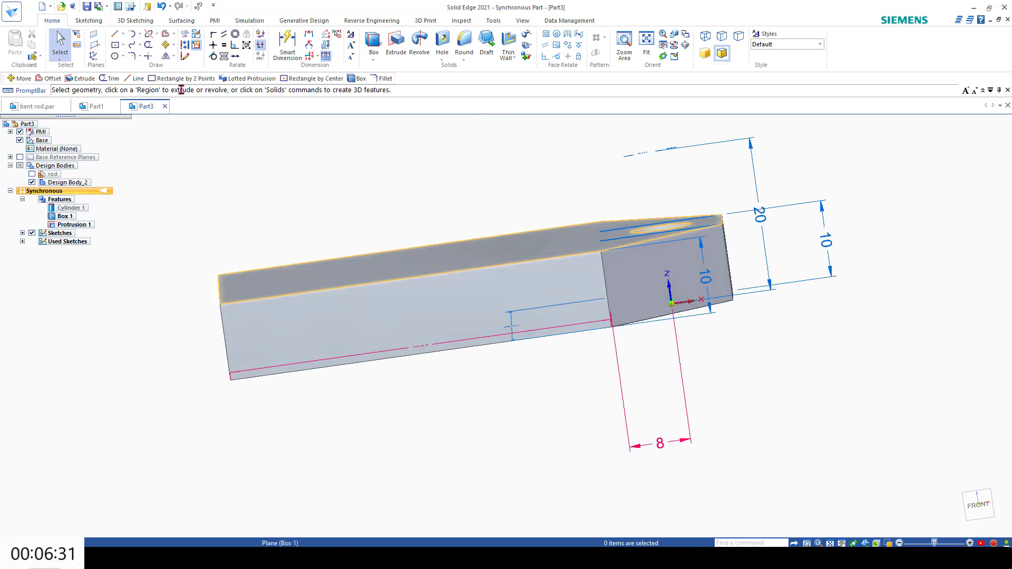
left_click(122, 57)
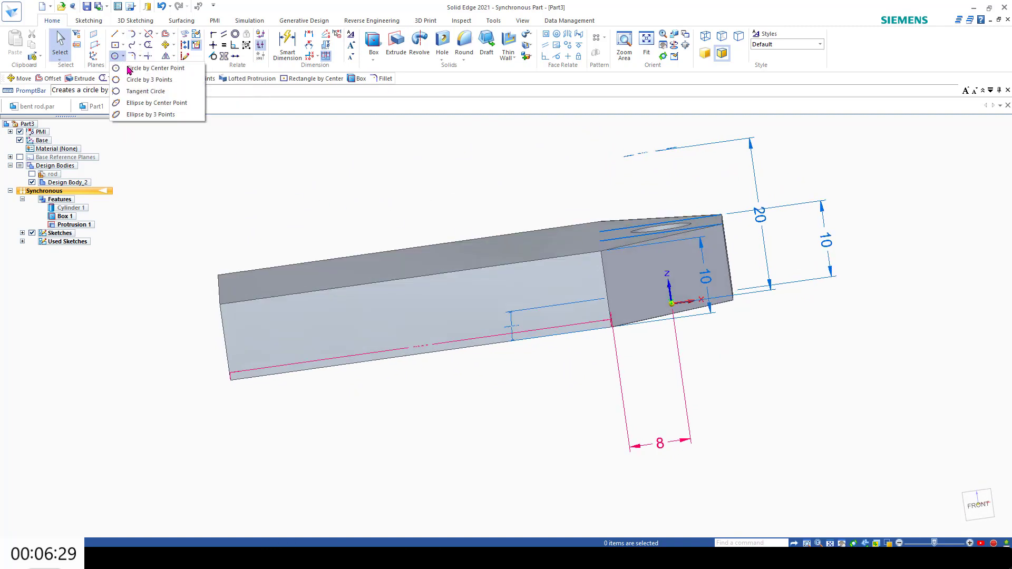
left_click(129, 69)
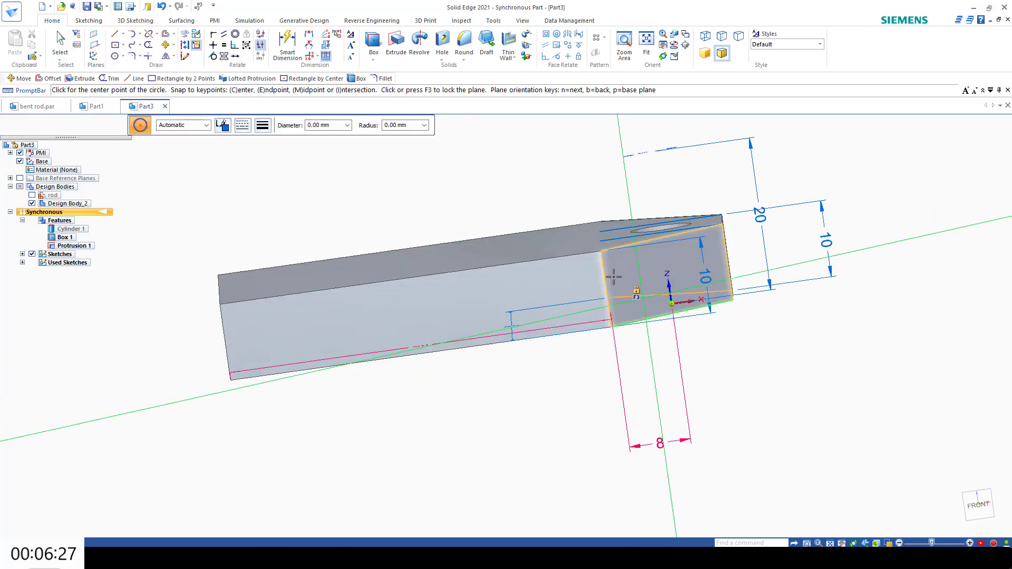
left_click(525, 263)
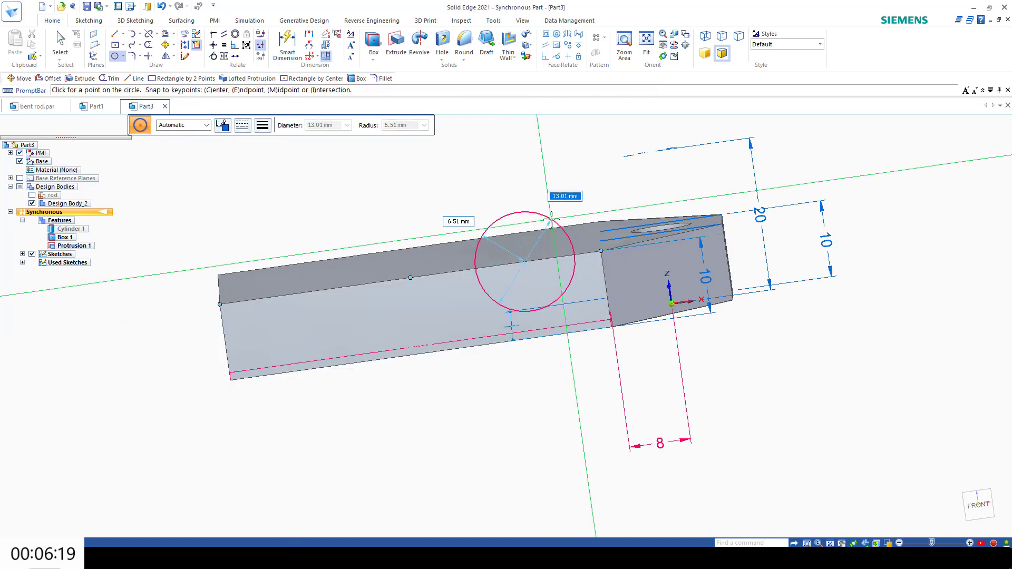
type("2")
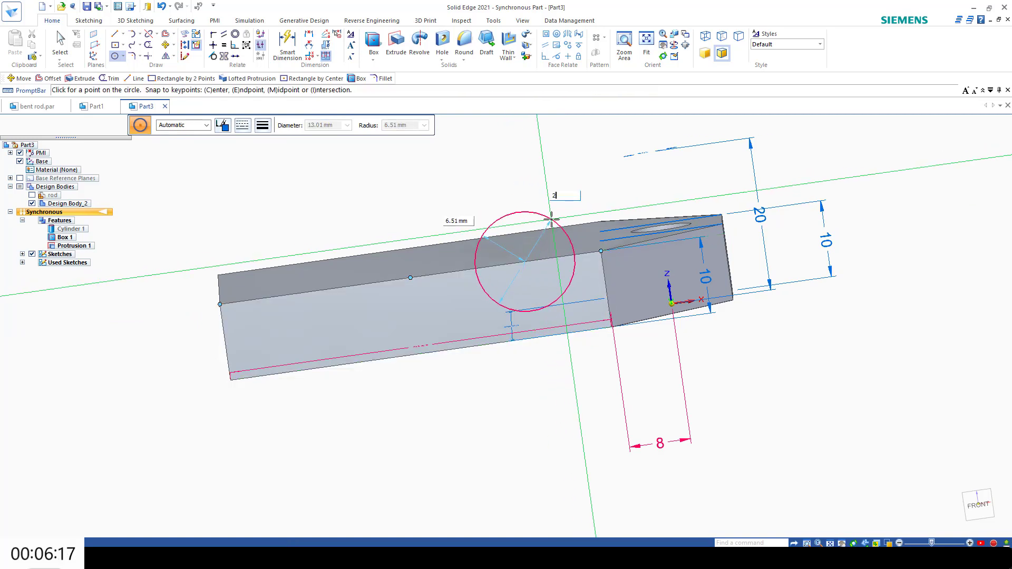
key("Return")
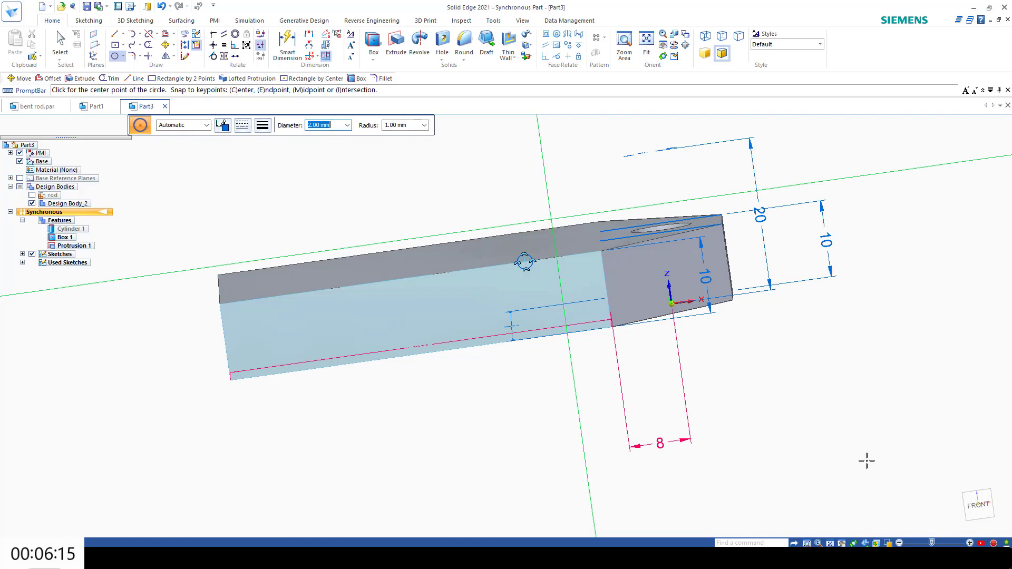
- Move the 2 mm circle along the upper edge so its lug-side quadrant point meets the block's upper corner at the lug
left_click(977, 503)
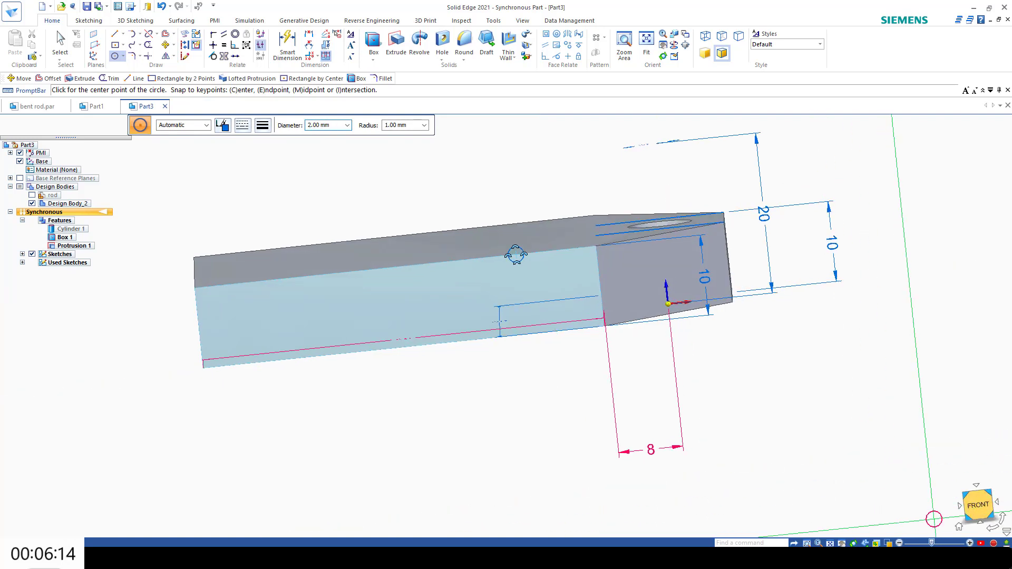
left_click(174, 46)
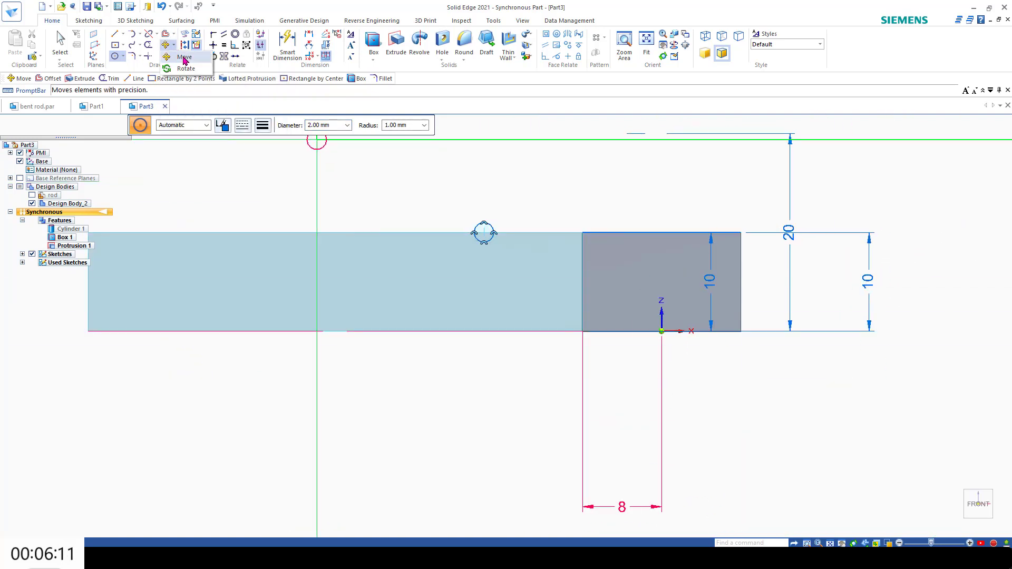
left_click(185, 58)
middle_click_drag(452, 202, 396, 250)
left_click(483, 329)
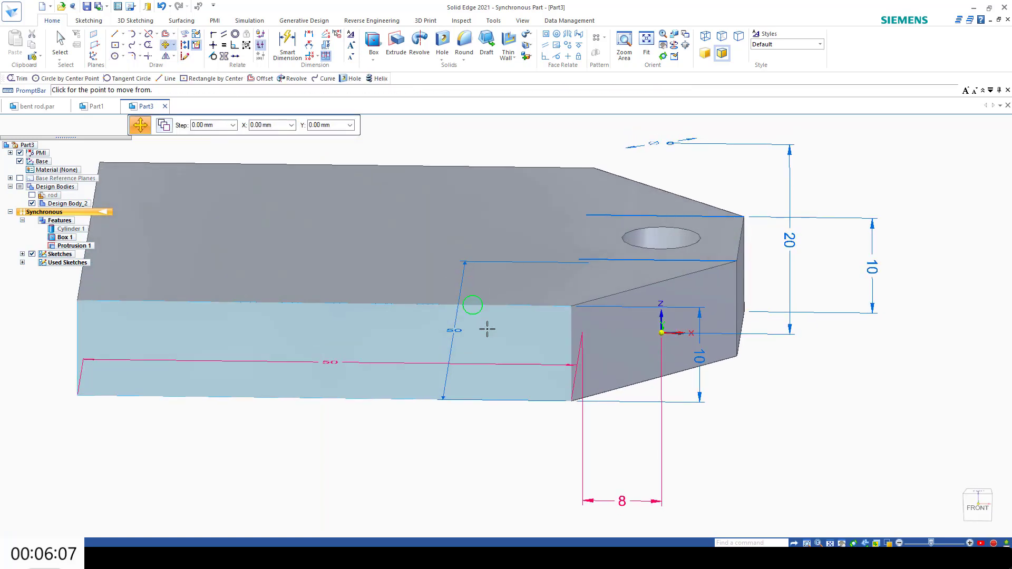
left_click(978, 507)
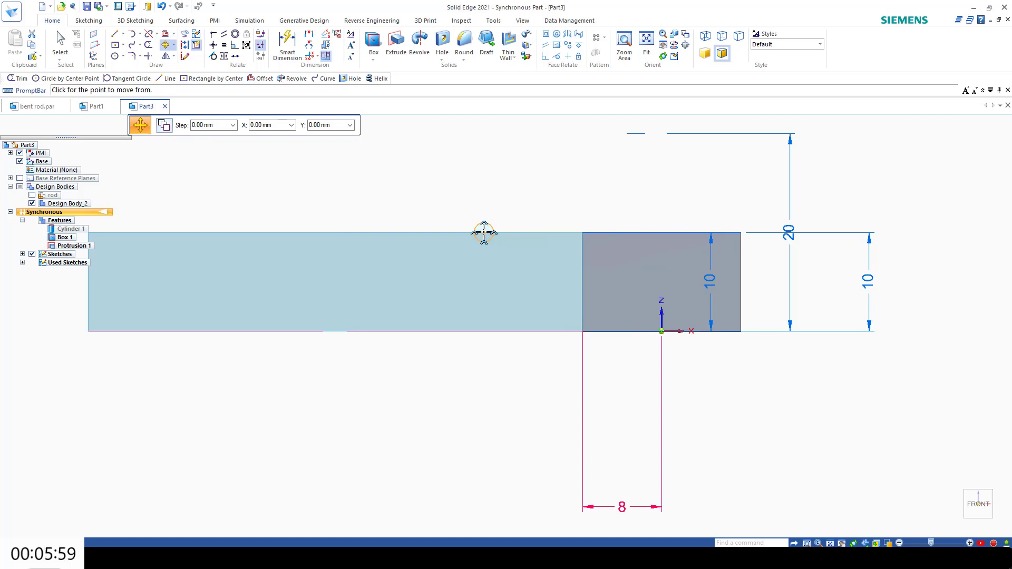
left_click(493, 233)
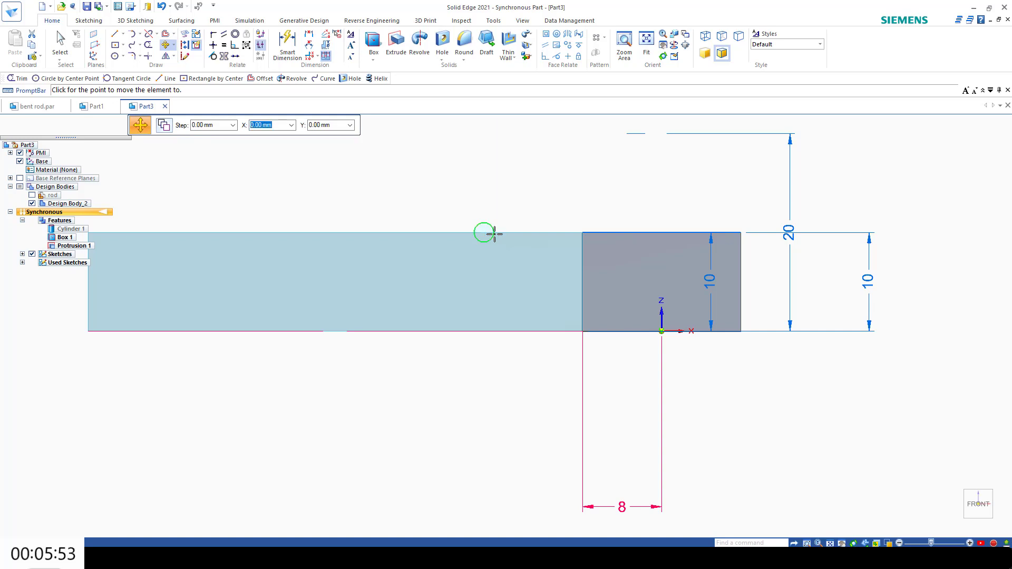
left_click(582, 232)
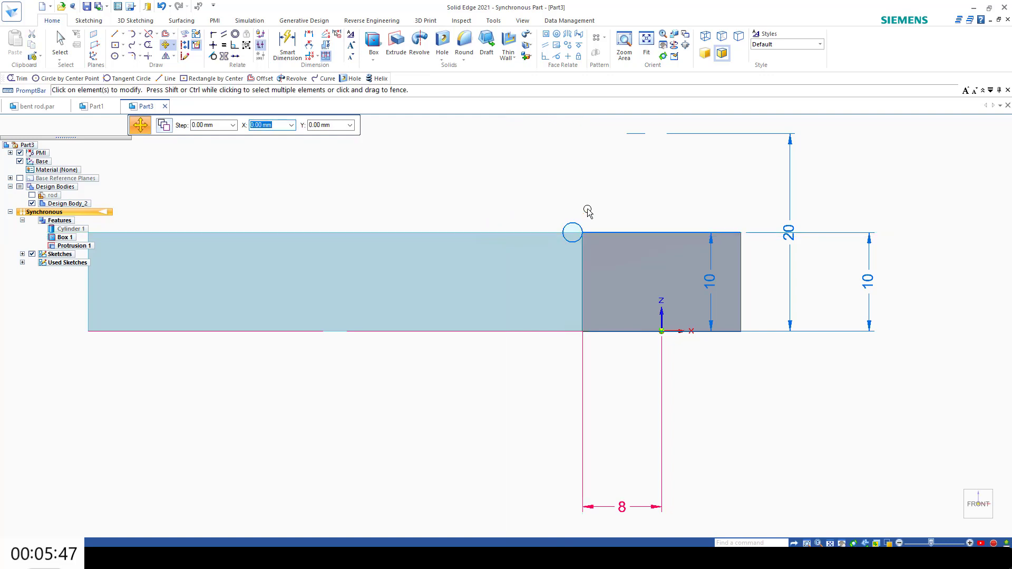
key("Escape")
- Cut the 2 mm circle region through the block's full width as a groove in the upper face beside the lug
middle_click_drag(568, 173, 564, 279)
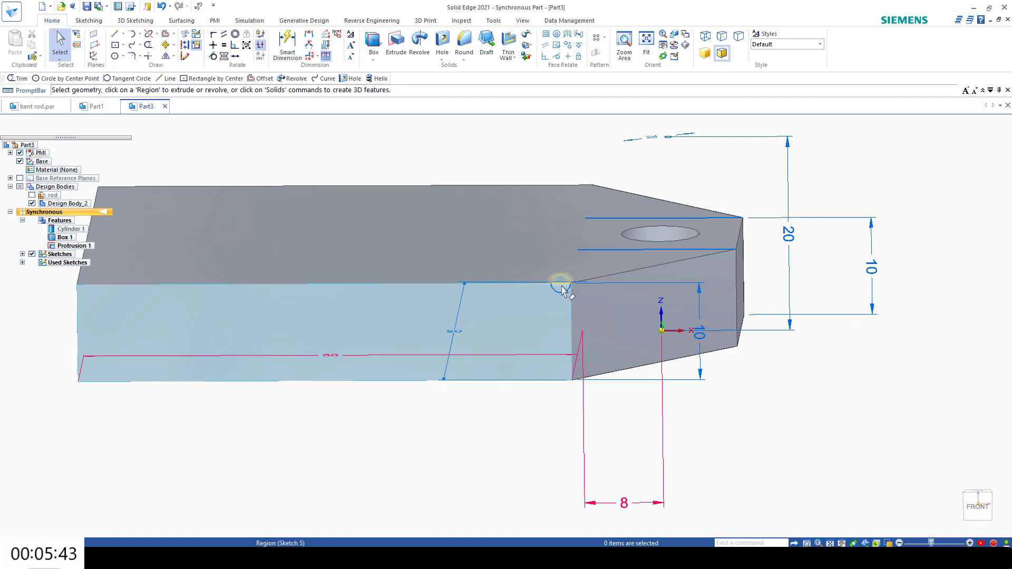
left_click(562, 287)
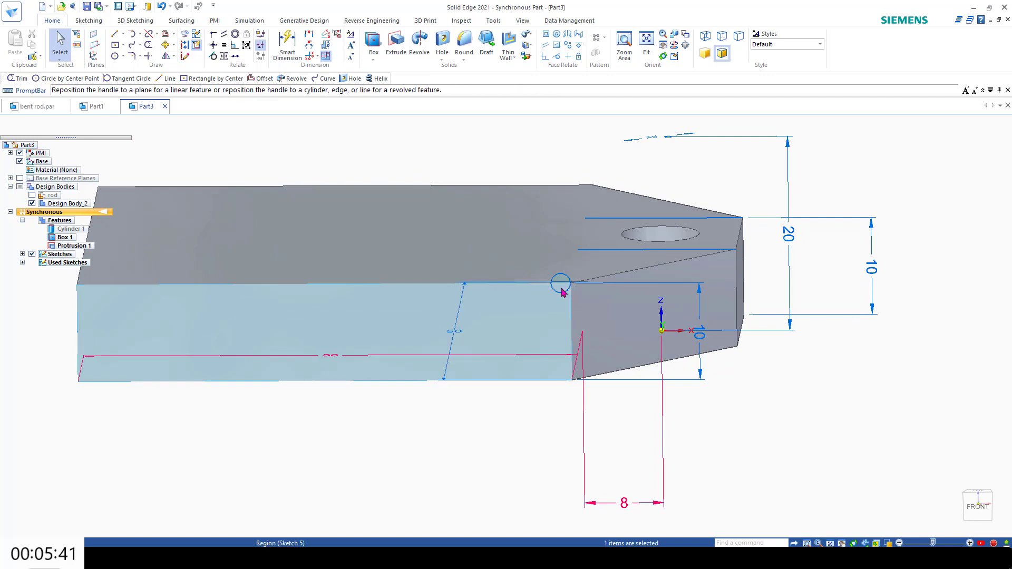
left_click(561, 287)
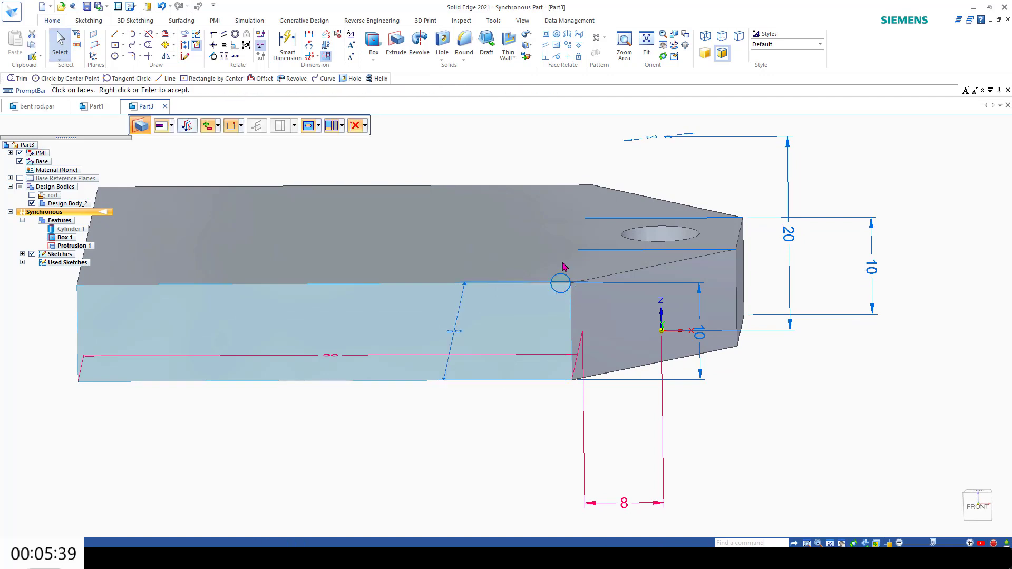
left_click(590, 154)
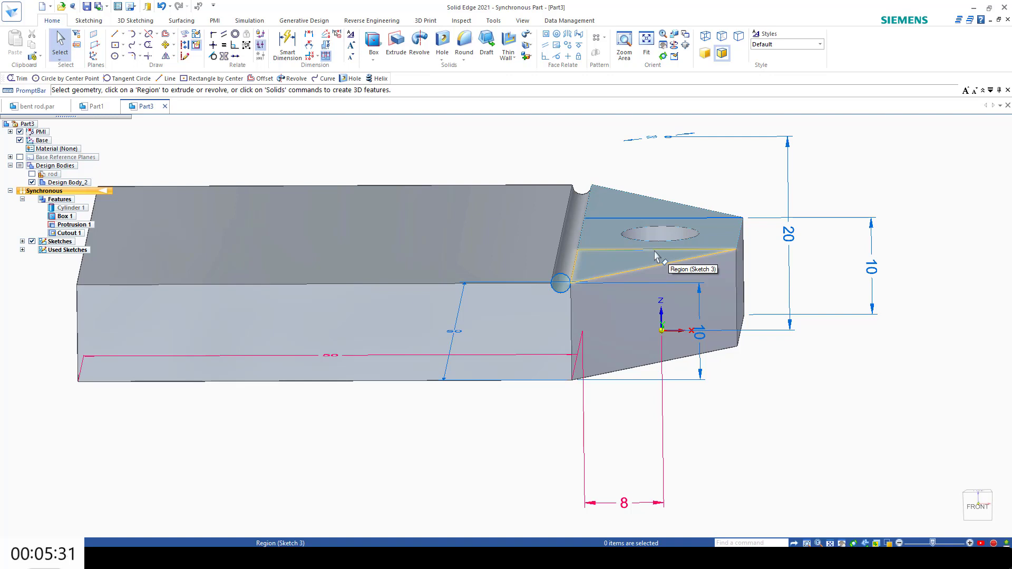
- Extrude the three lug regions around the hole 10 mm upward from the block's upper face
left_click(622, 208)
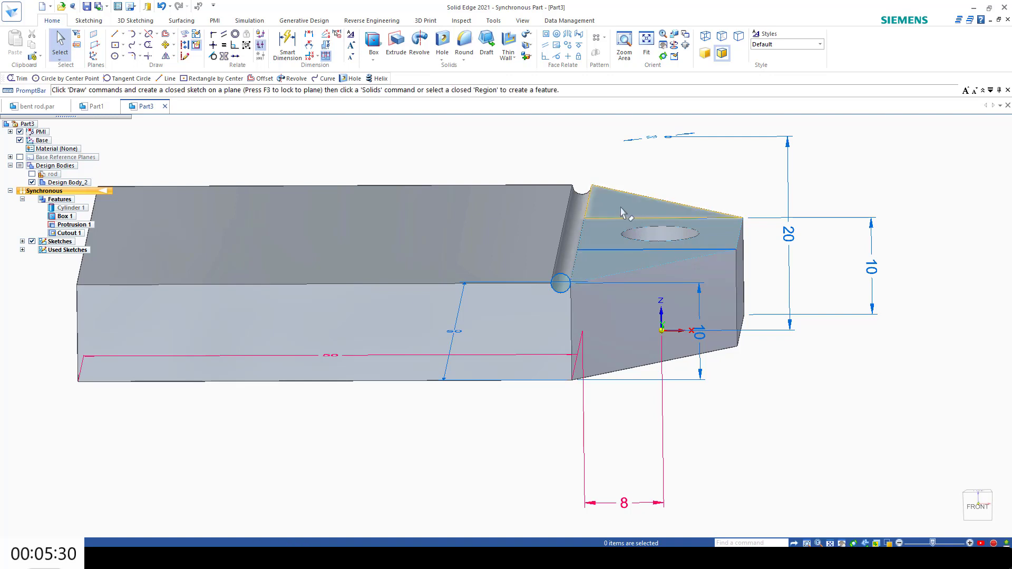
left_click(616, 262, "ctrl")
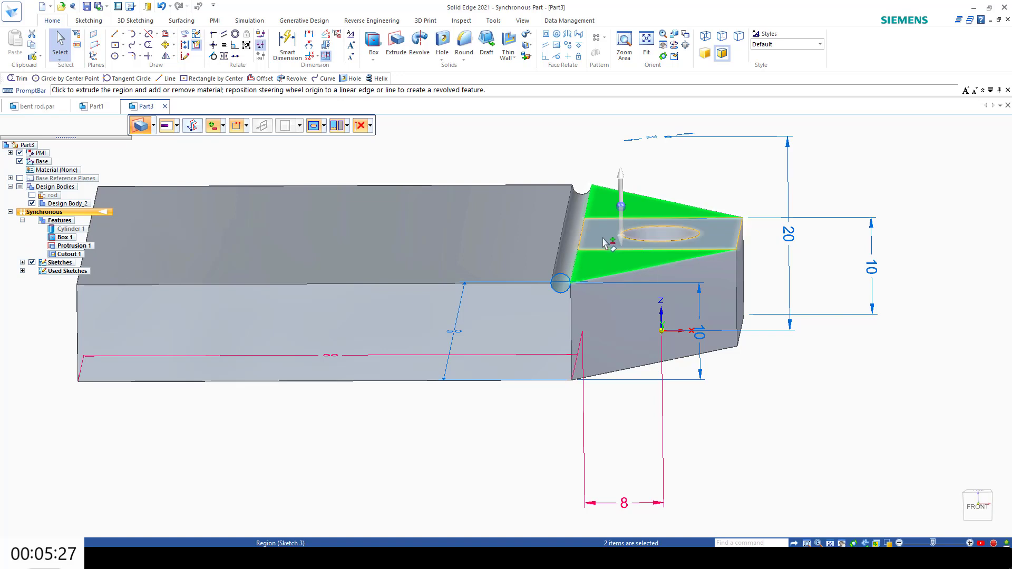
left_click(605, 241, "ctrl")
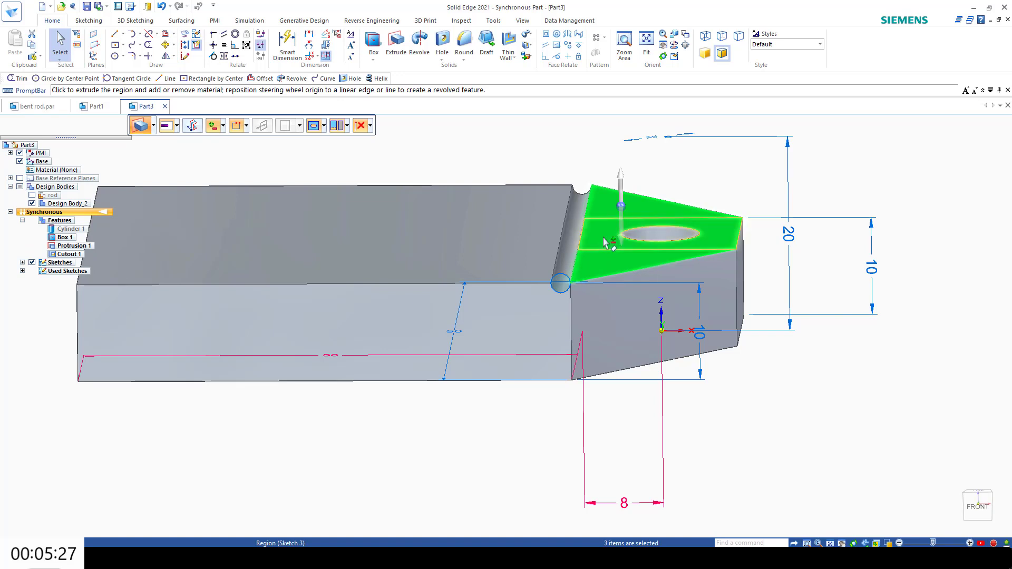
left_click(622, 181)
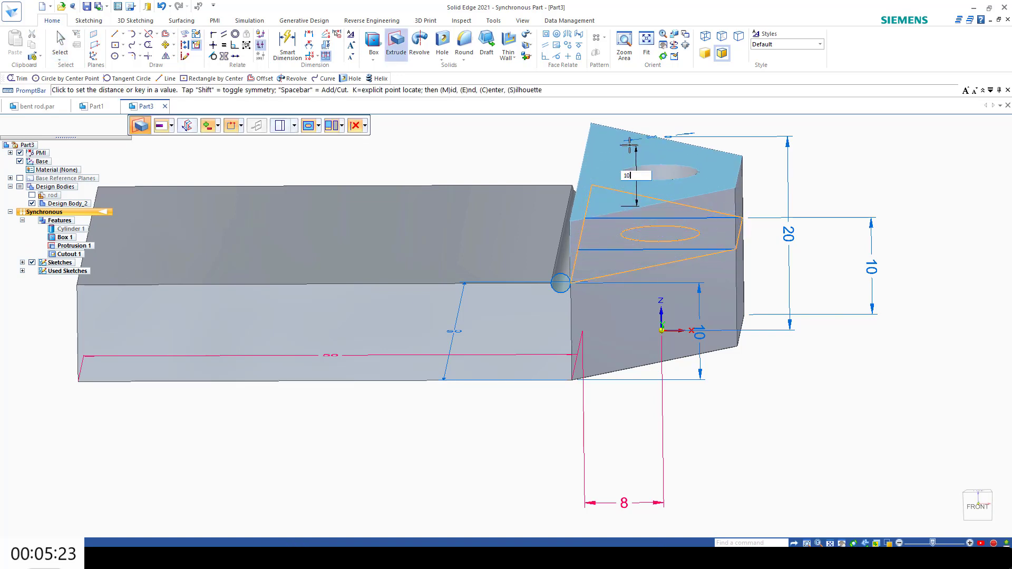
left_click(629, 145)
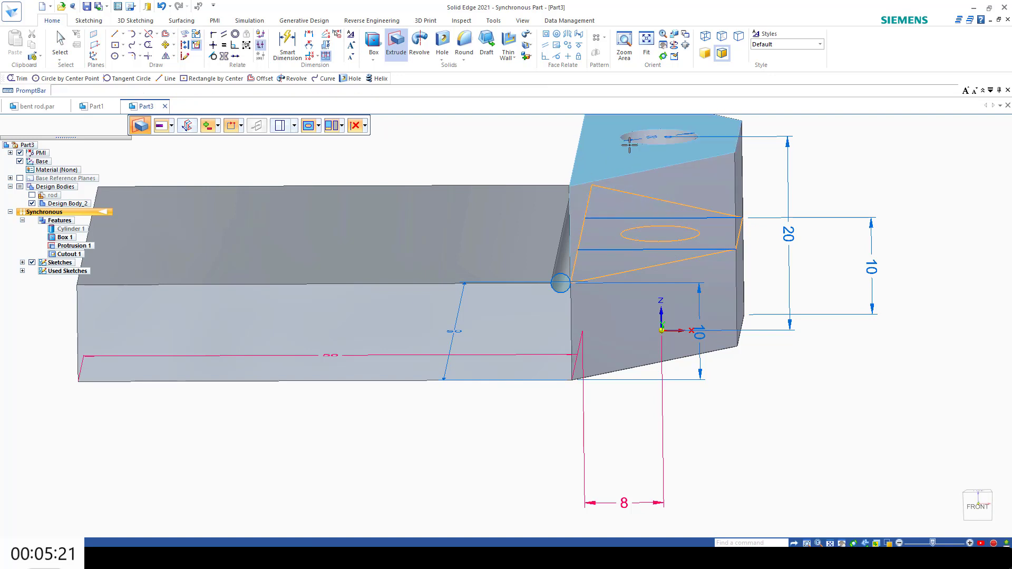
- Draw a 20 mm line at 0° on the upper-face plane, from the midpoint of the block edge opposite the lug
left_click(963, 497)
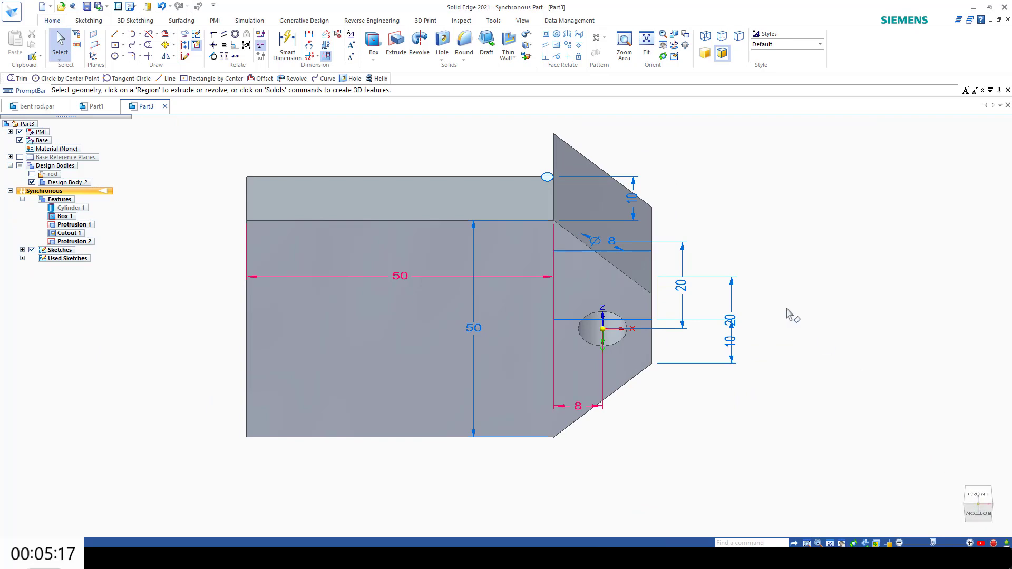
middle_click_drag(807, 361, 829, 464)
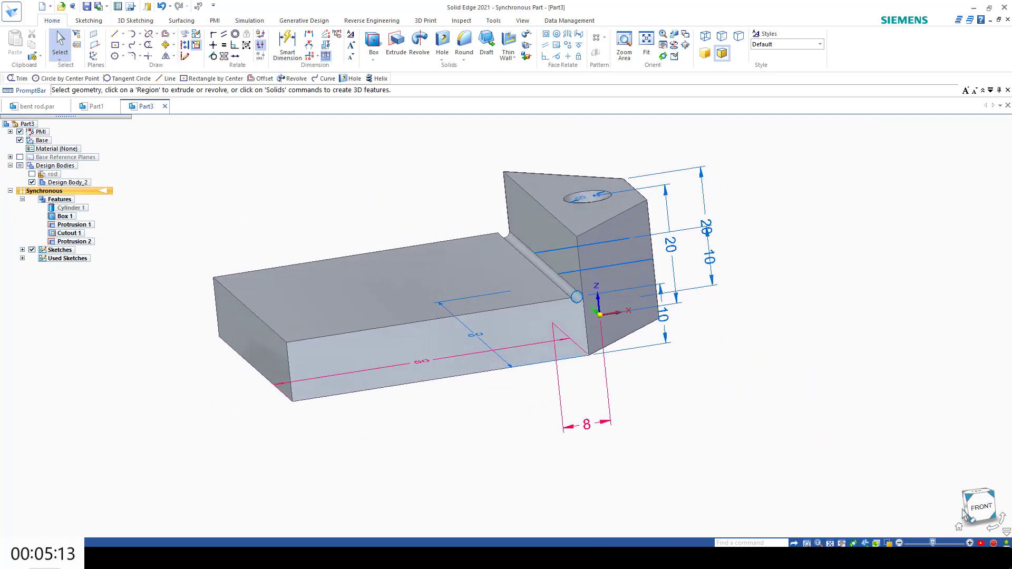
left_click(959, 529)
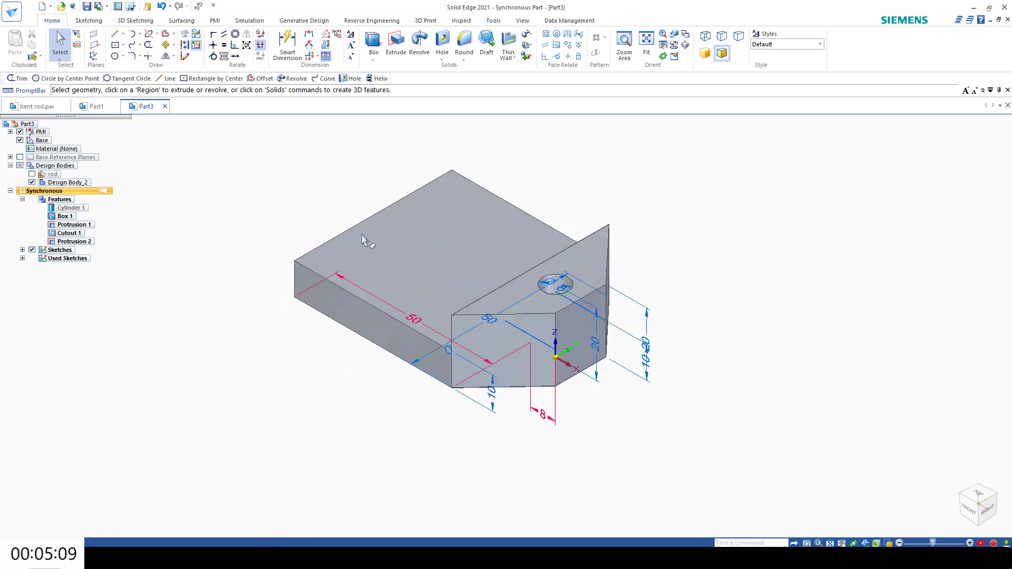
left_click(978, 493)
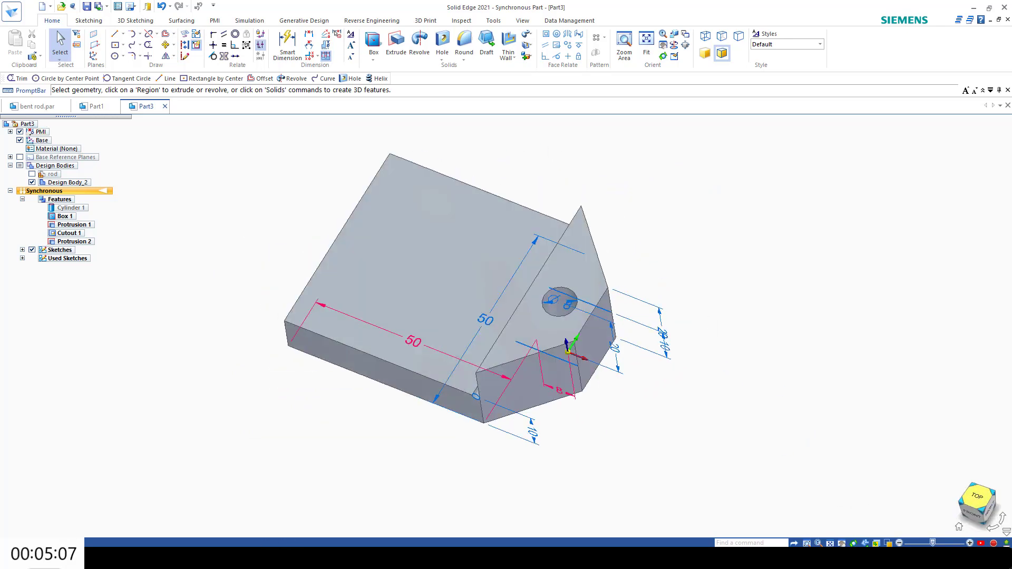
left_click(115, 34)
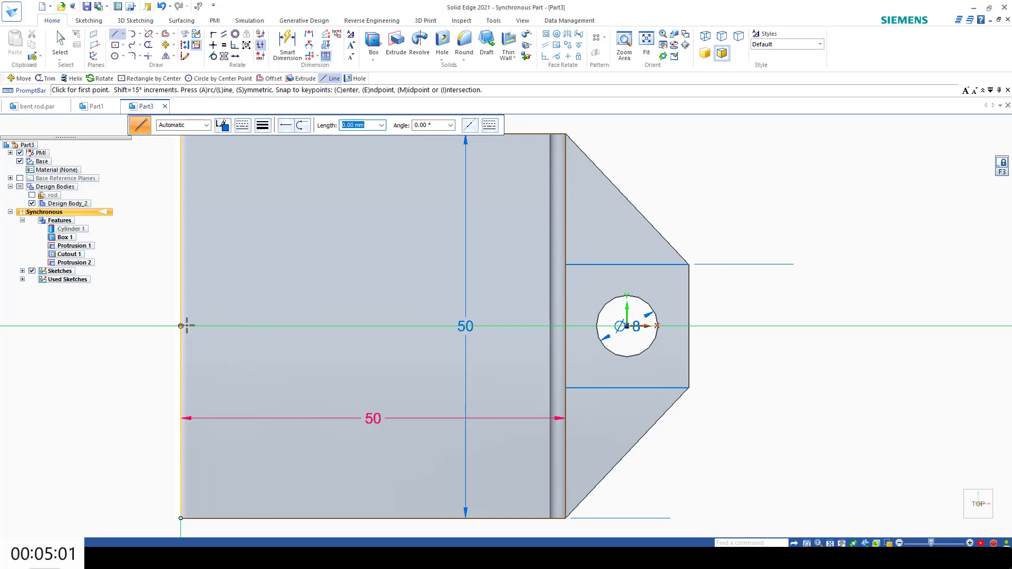
left_click(186, 326)
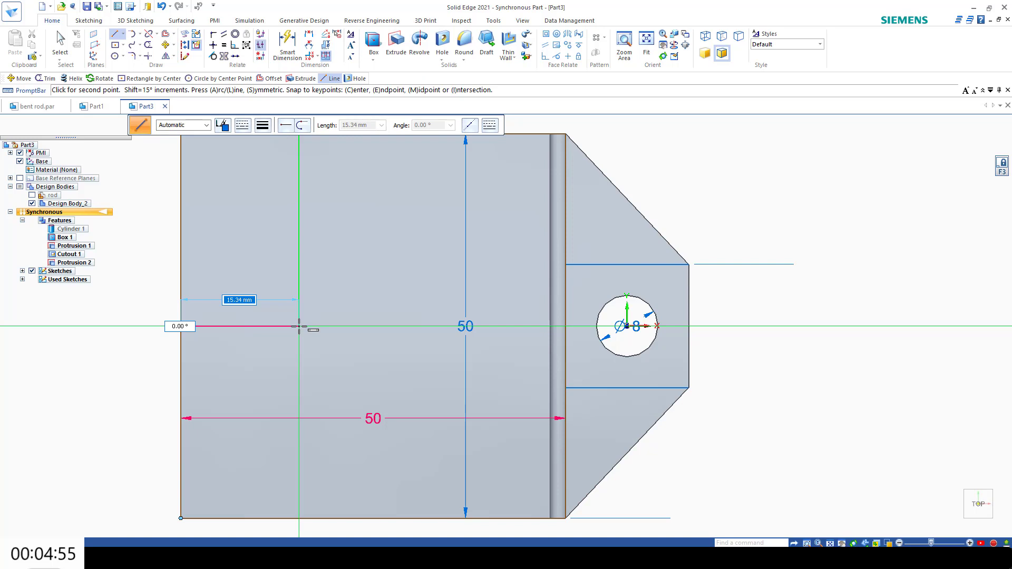
type("20")
key("Return")
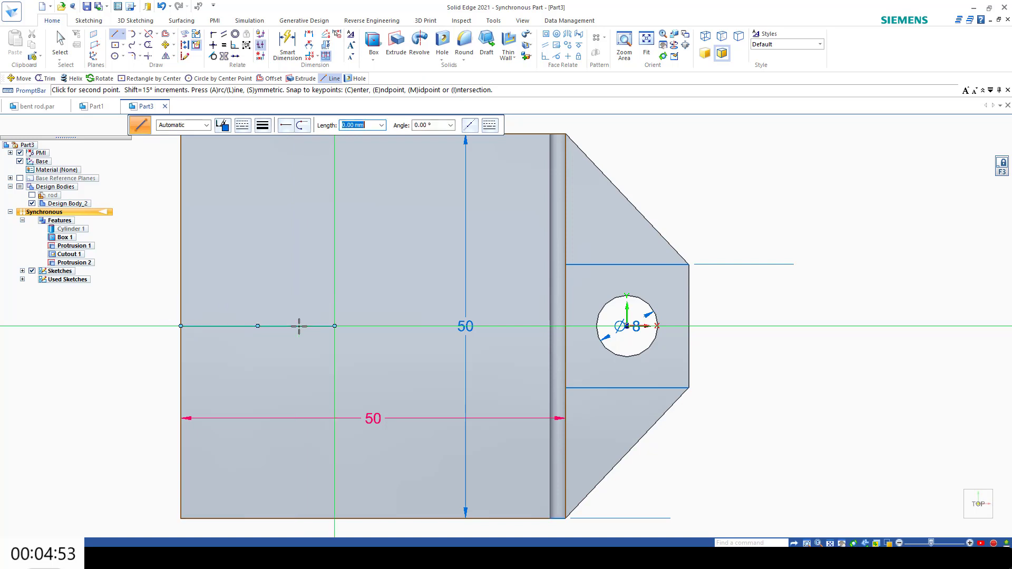
key("Escape")
- Leave the circle command and add a new design body named ball
left_click(114, 56)
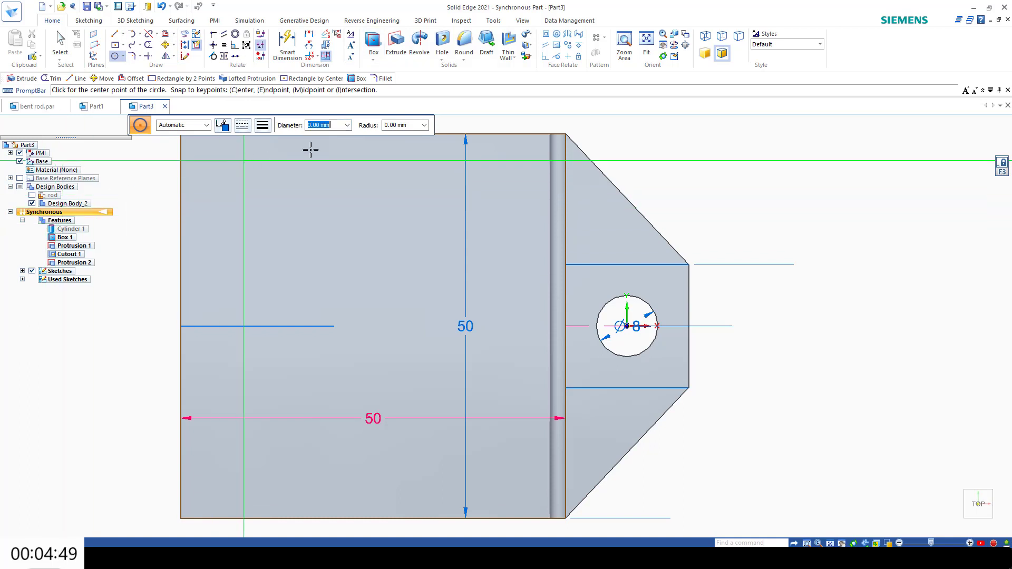
key("Escape")
left_click(527, 62)
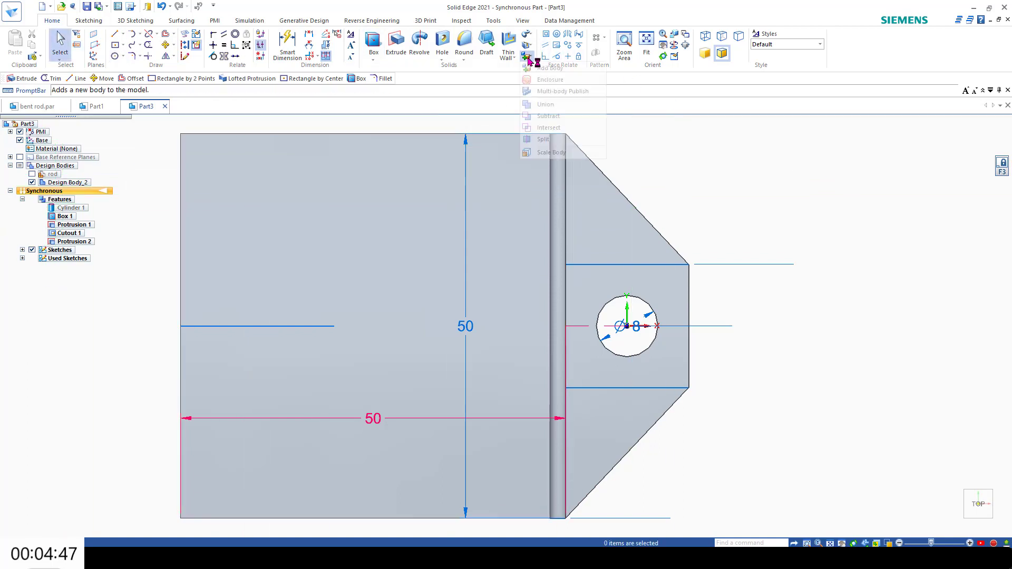
left_click(542, 71)
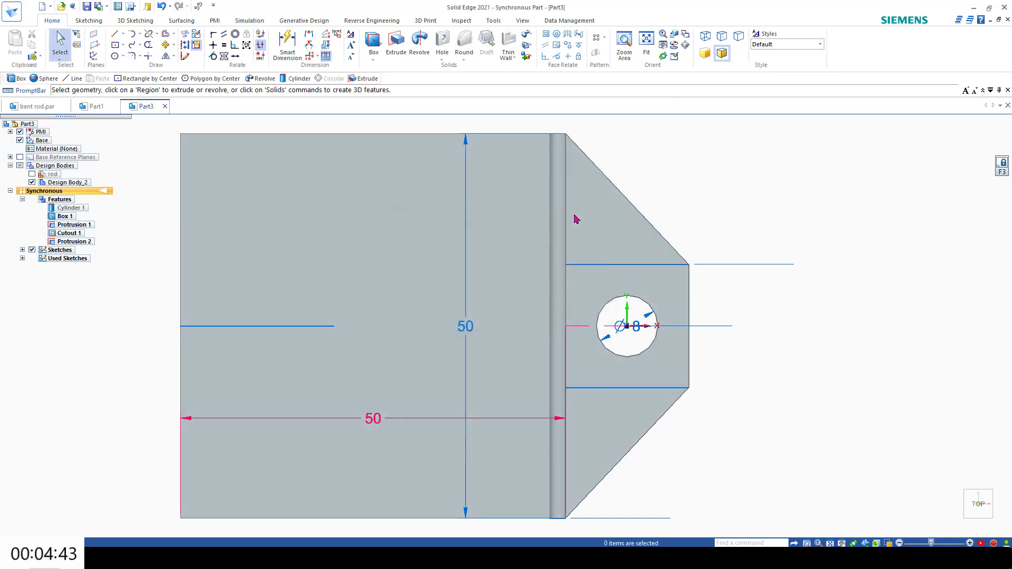
- Create a sphere of 1 mm radius in the ball body, centred on the inner end of the 20 mm line
left_click(373, 60)
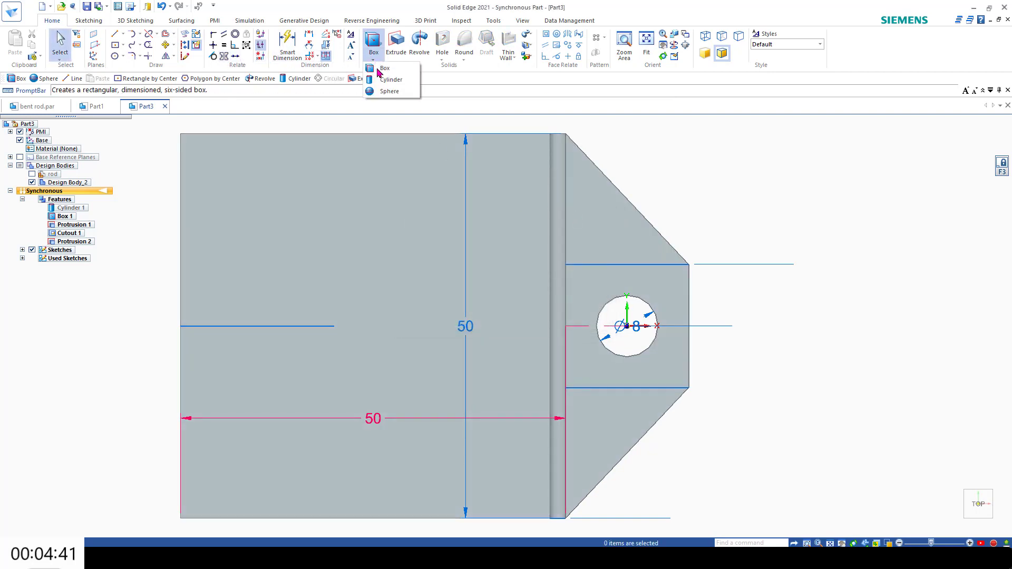
left_click(389, 93)
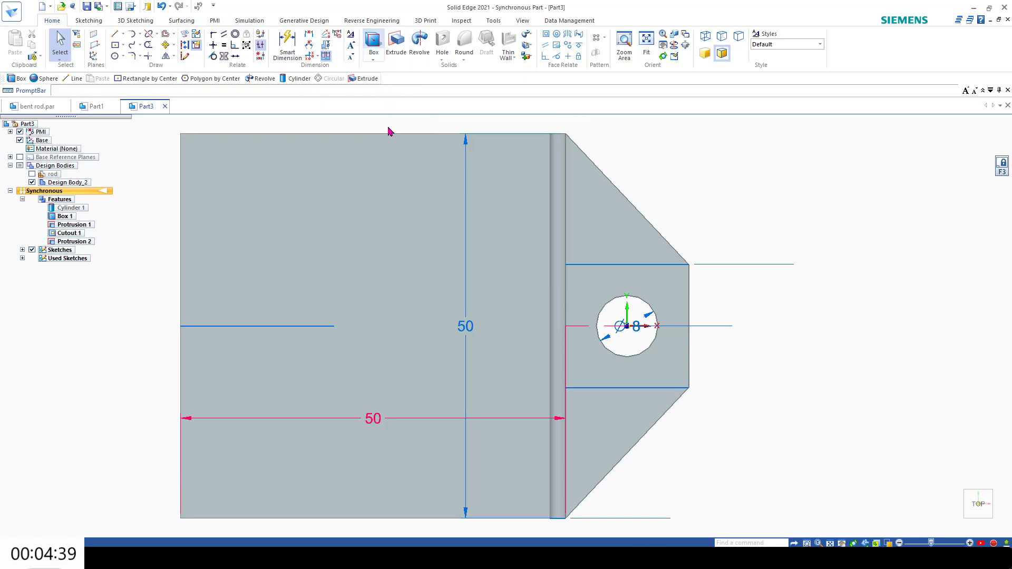
middle_click_drag(352, 270, 344, 201)
key("F3")
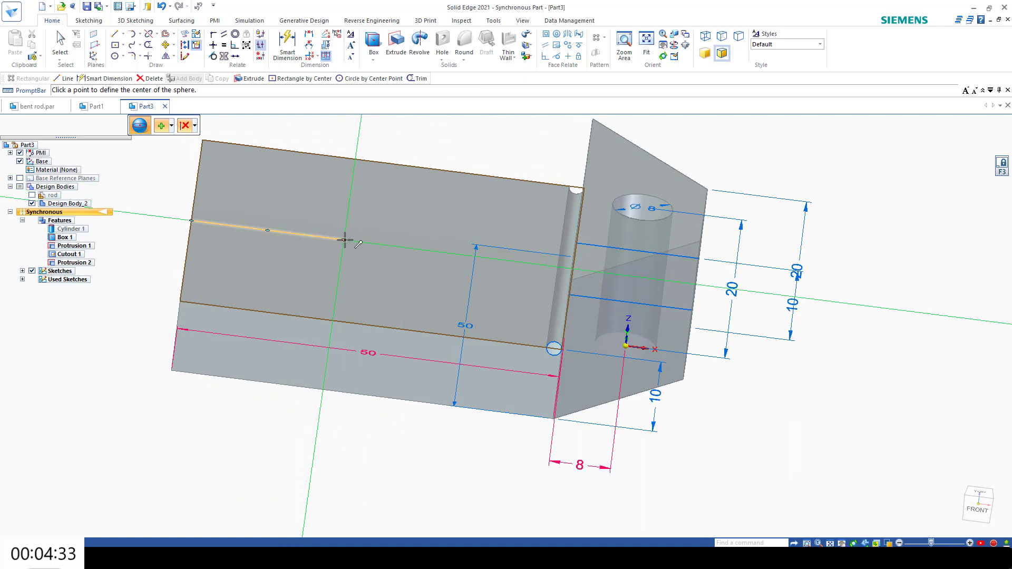
left_click(344, 240)
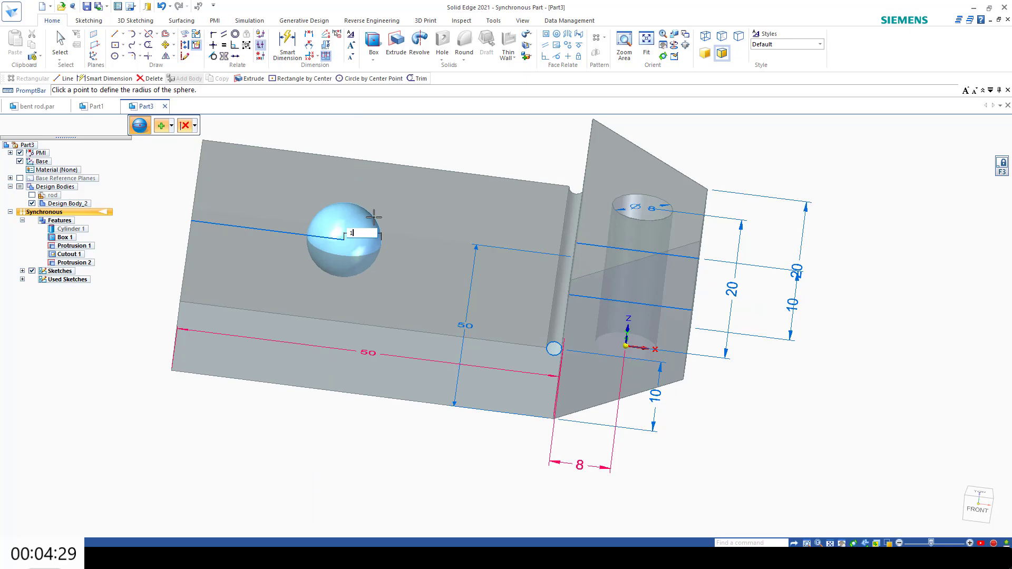
type("1")
key("Return")
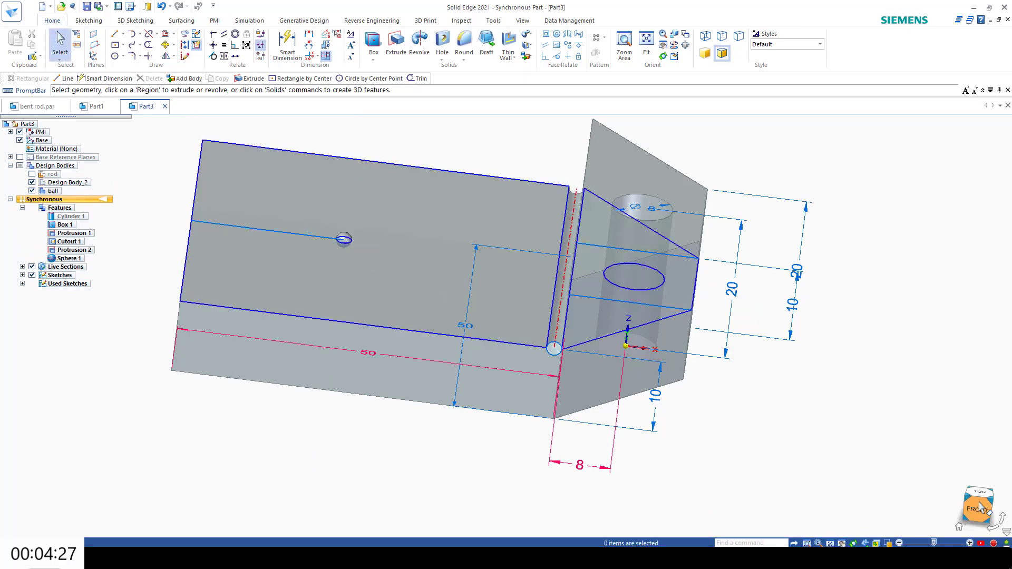
- Start a rectangular pattern of the sphere on the block's upper face, extending 20 mm in X and 40 mm in Y
left_click(980, 508)
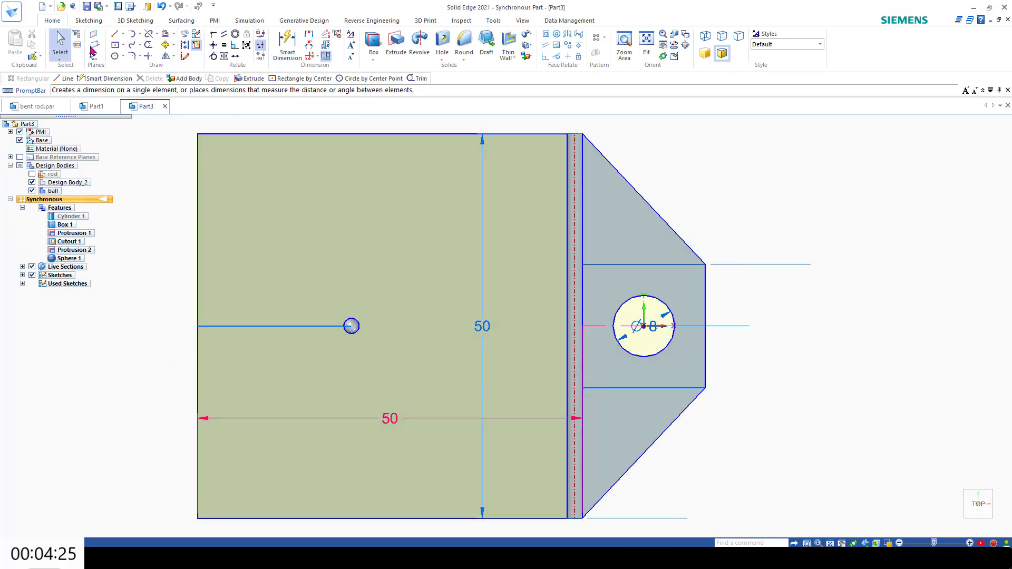
left_click(352, 326)
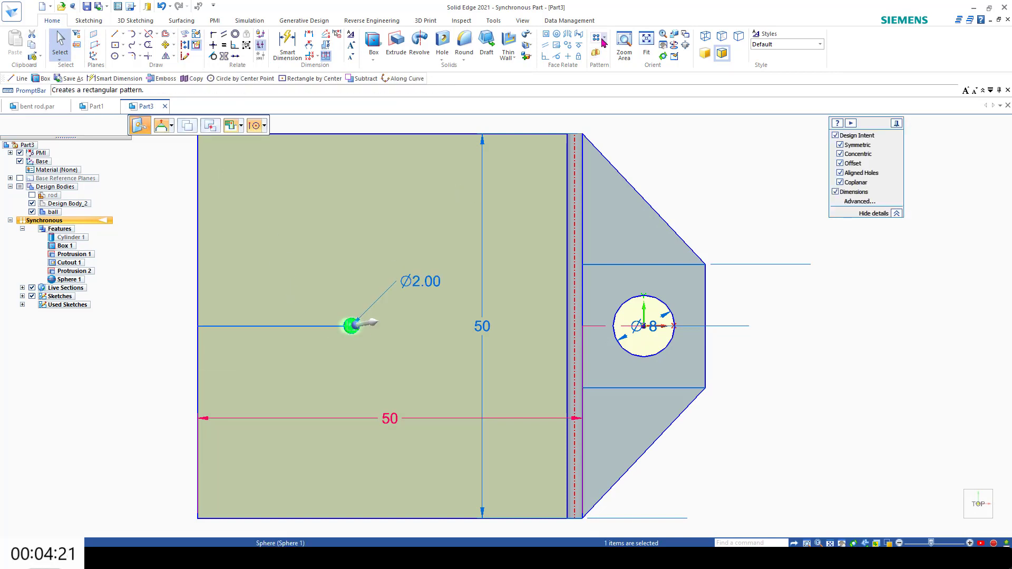
left_click(604, 38)
left_click(620, 51)
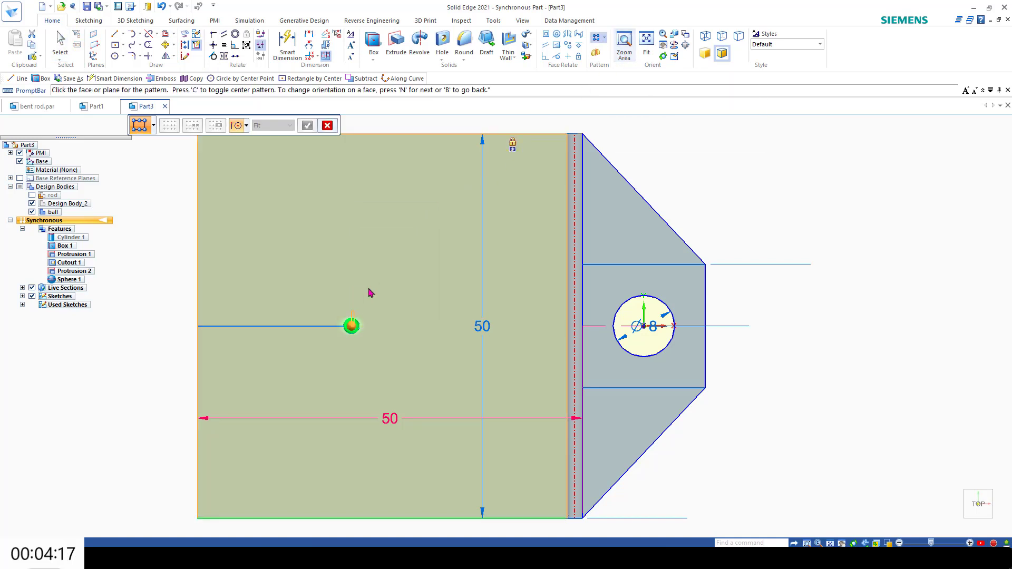
left_click(388, 265)
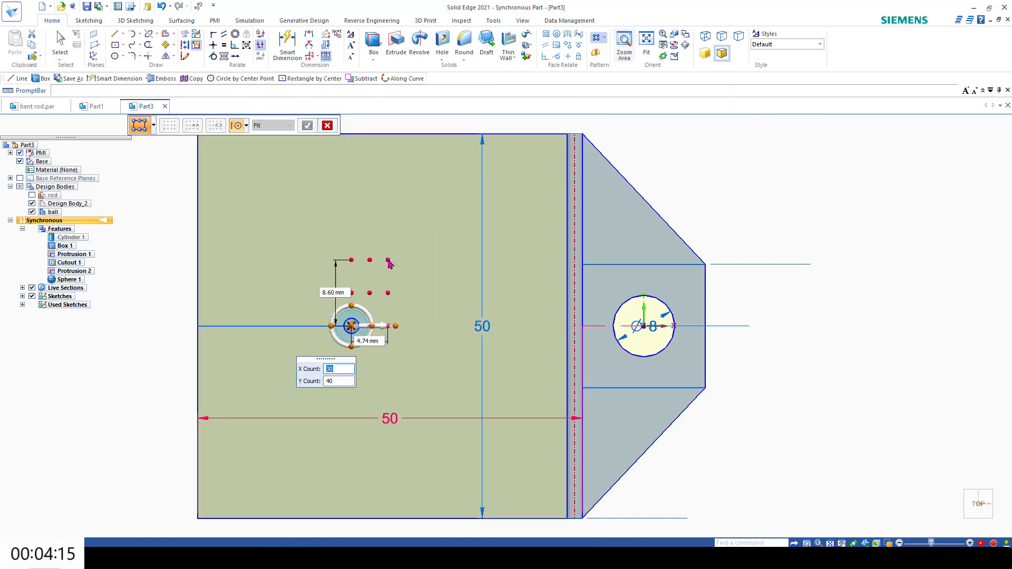
left_click(389, 264)
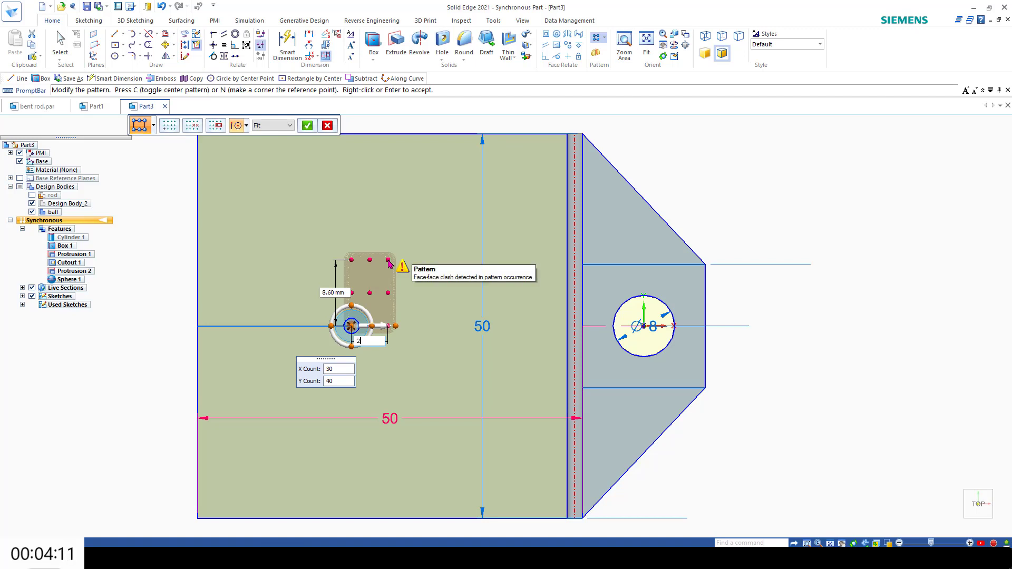
key("Return")
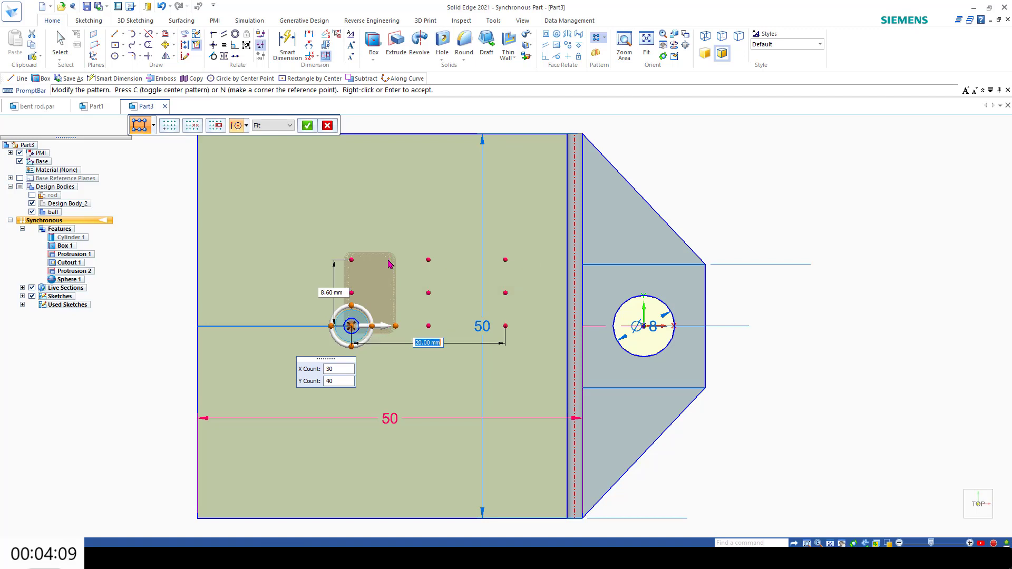
key("Tab")
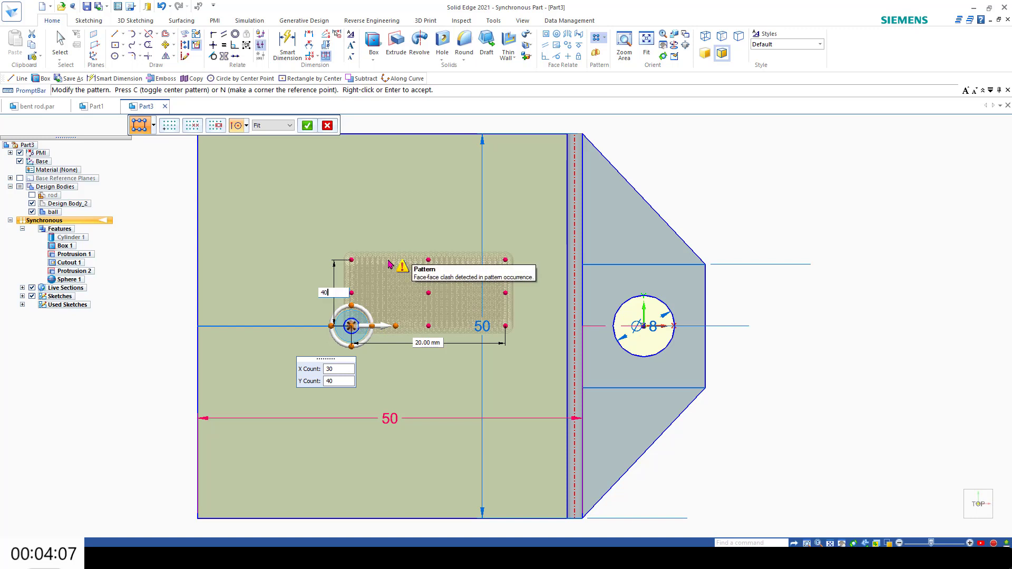
type("40")
key("Return")
- Set the sphere pattern's X and Y counts to 20 and its X extent to 40 mm
key("Tab")
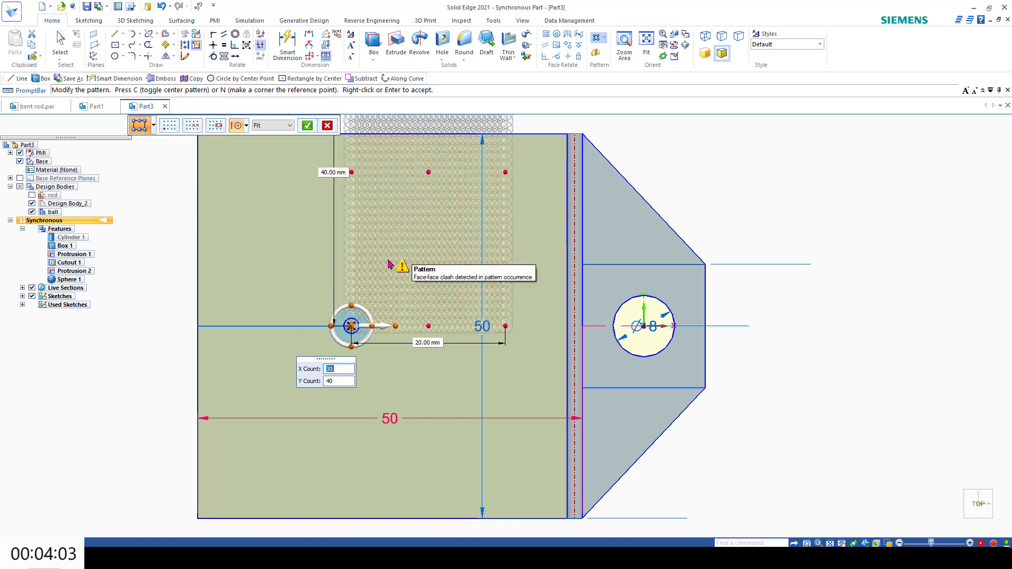
key("Tab")
type("20")
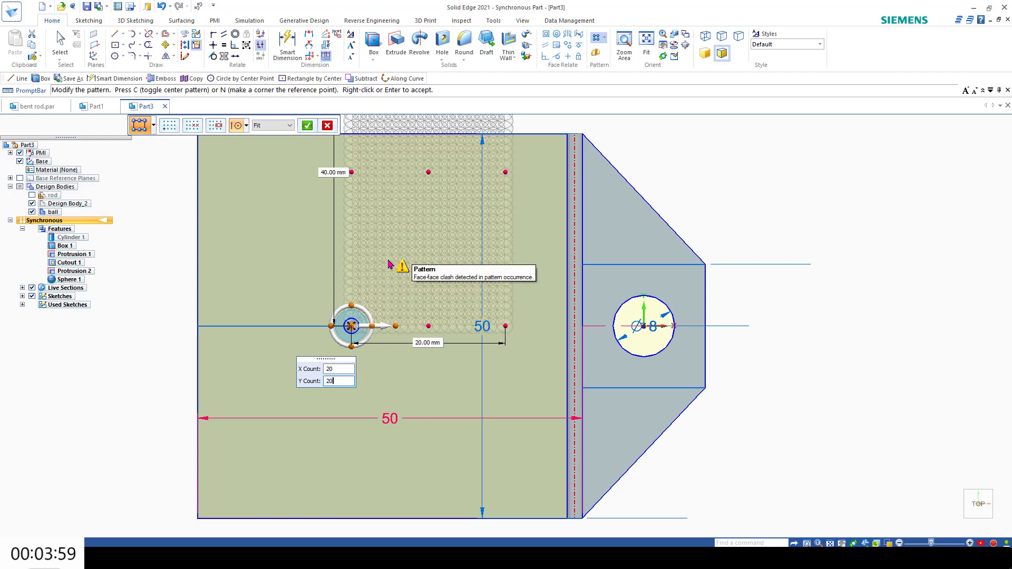
key("Tab")
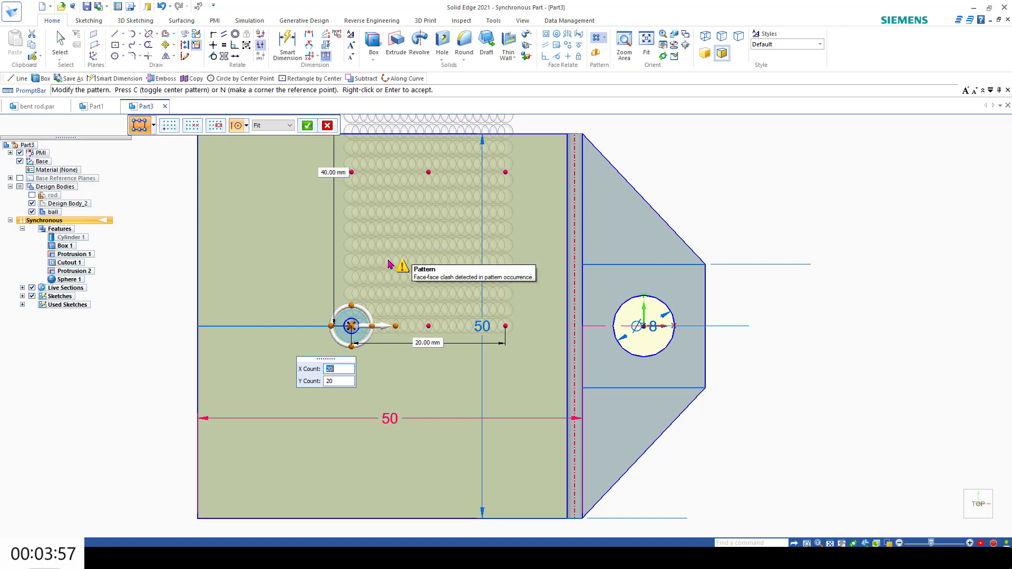
key("Tab")
key("Tab")
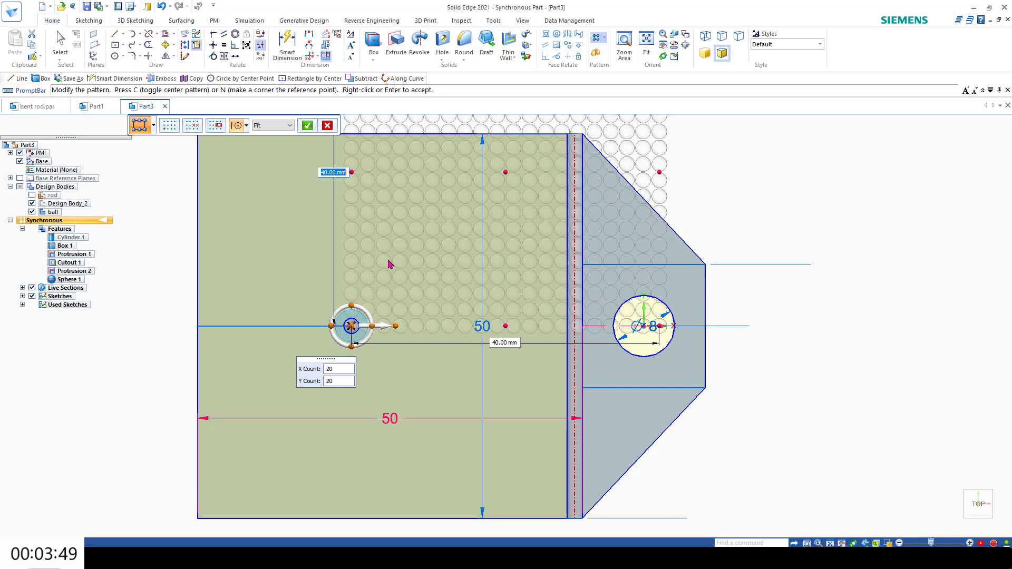
- Centre the sphere pattern on the original sphere and set its Y extent to 48 mm
key("c")
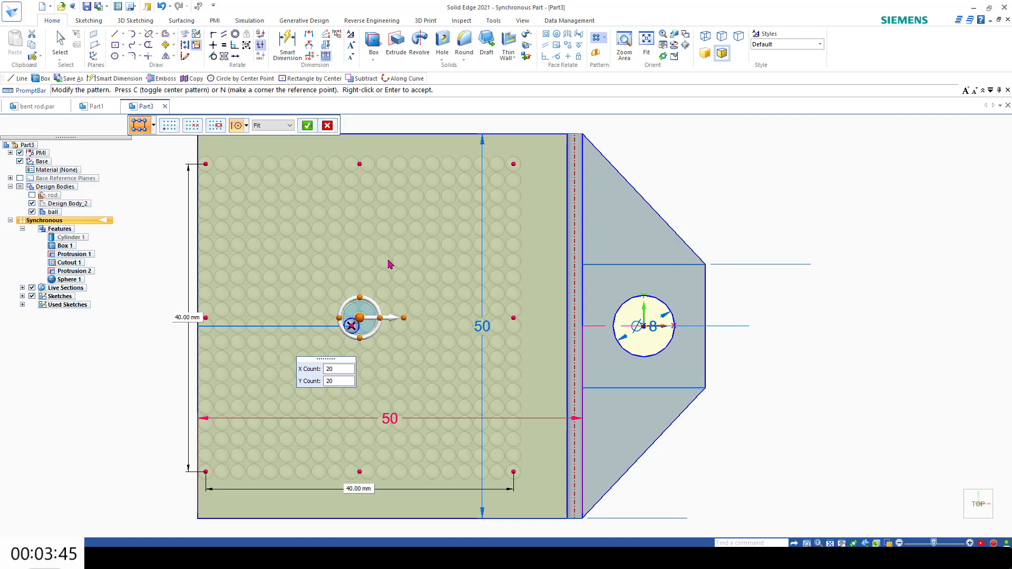
key("Tab")
key("Tab")
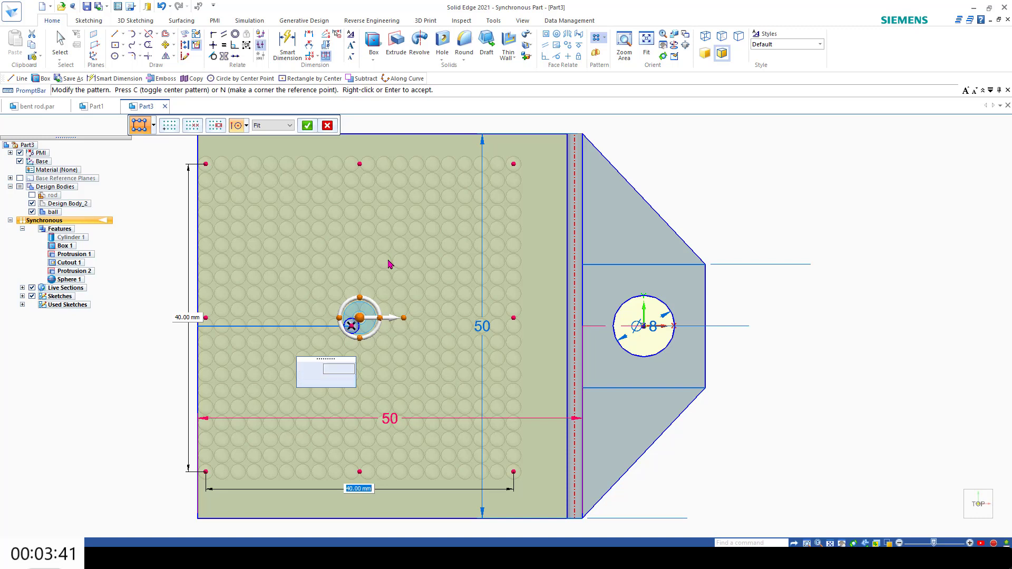
key("Tab")
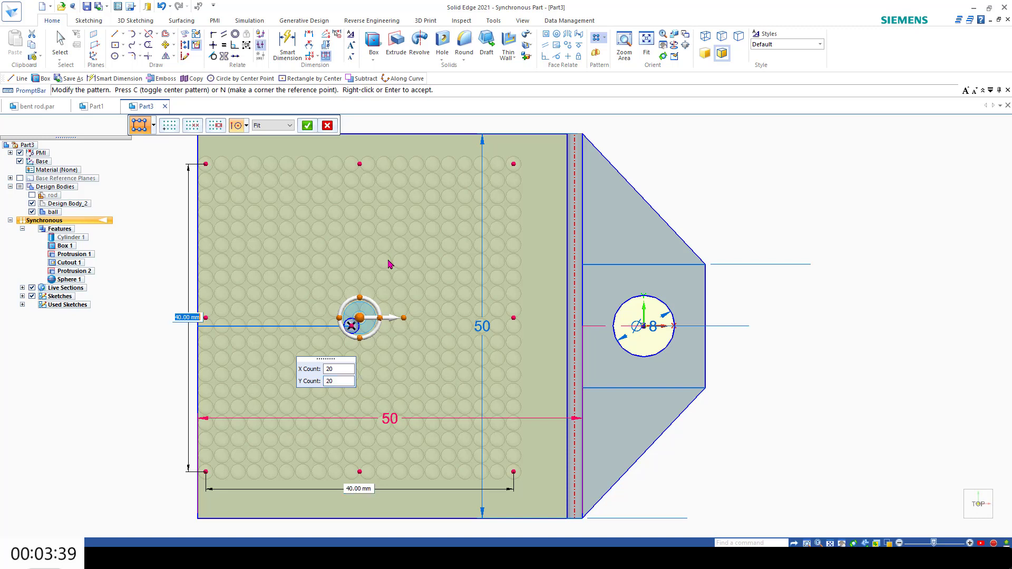
type("5")
key("BackSpace")
type("48")
key("Tab")
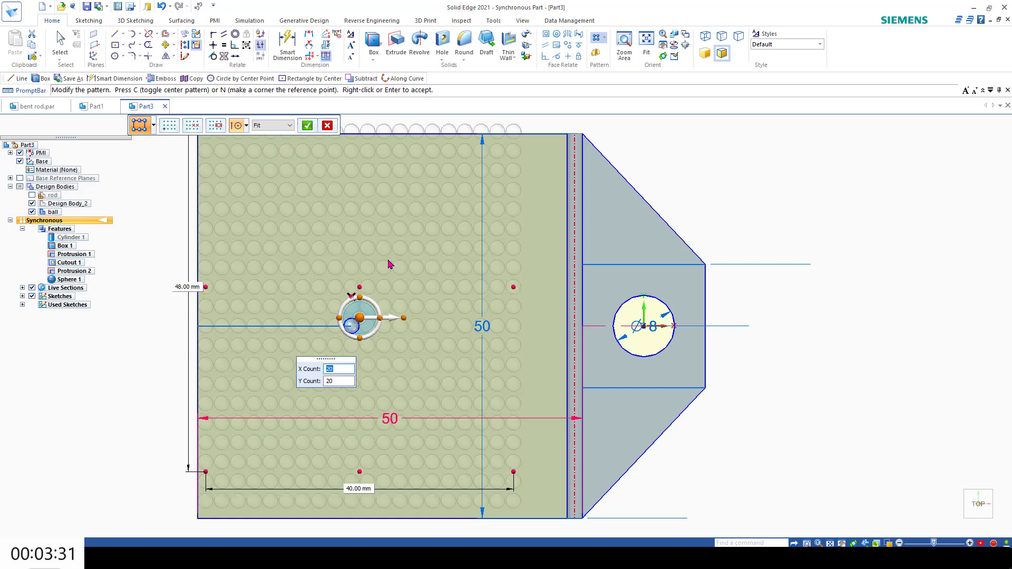
left_click(360, 317)
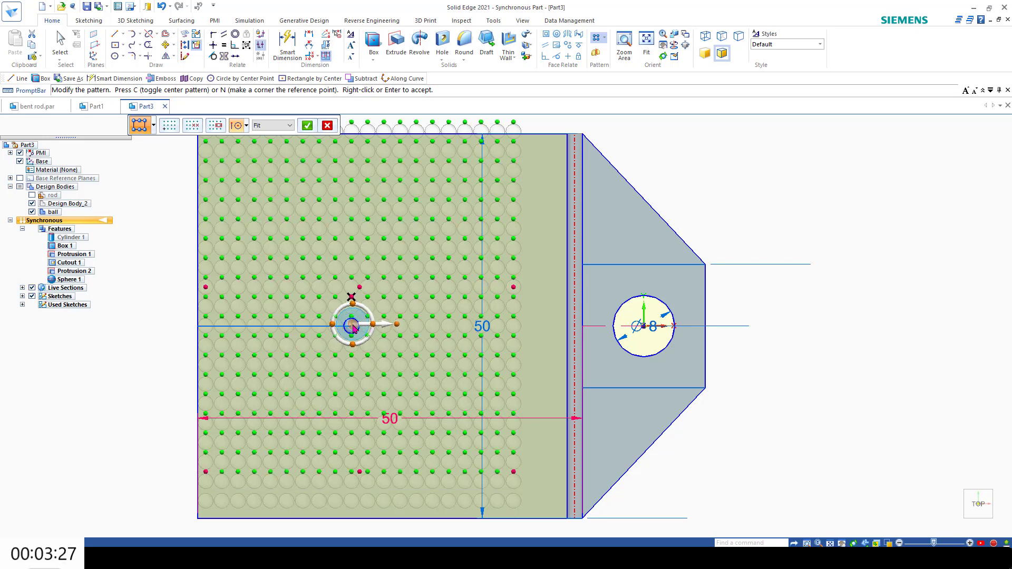
left_click(351, 327)
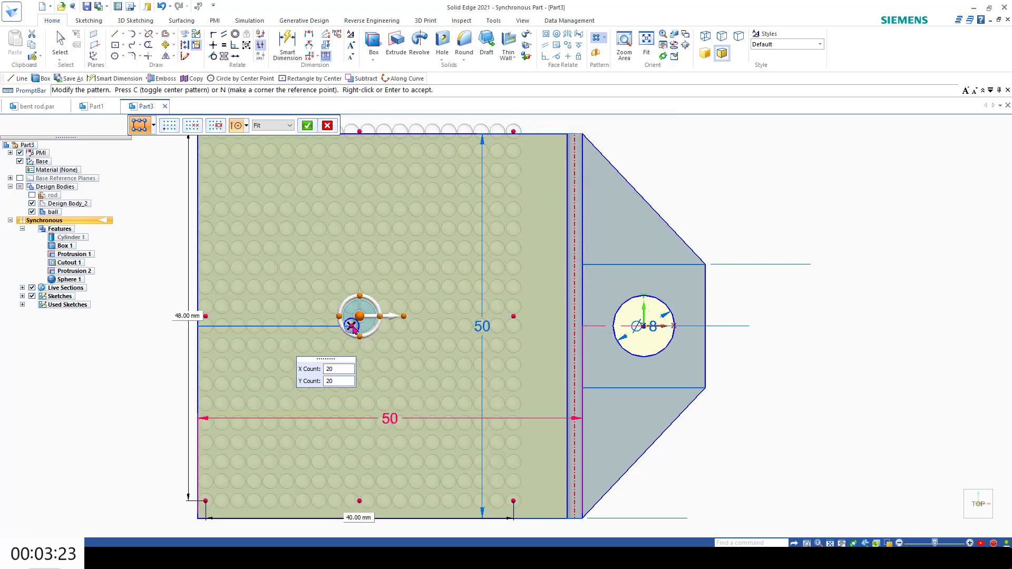
- Set the sphere pattern's Y count to 19
key("Tab")
mouse_move(151, 347)
middle_mouse_down()
mouse_move(172, 292)
mouse_move(149, 321)
mouse_move(148, 346)
middle_mouse_up()
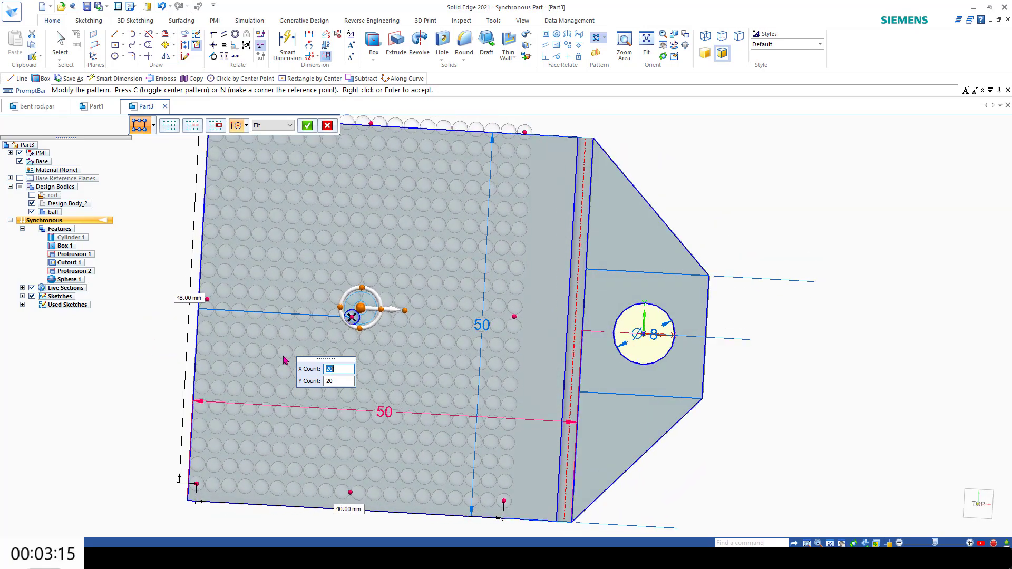
key("Tab")
type("19")
key("Return")
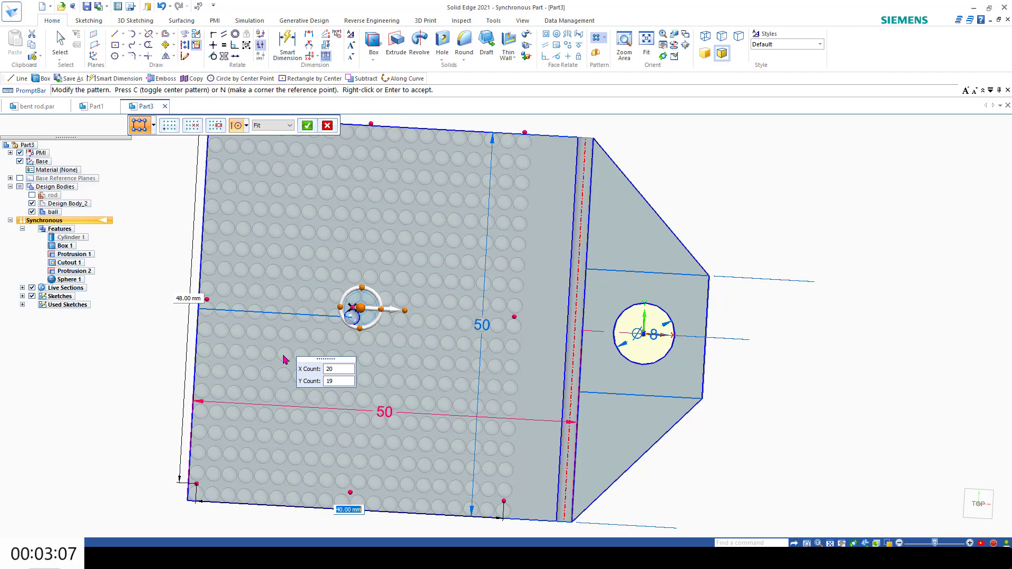
- Set both pattern counts to 15 and re-centre the pattern on the original sphere
key("Tab")
key("Tab")
type("15")
key("Tab")
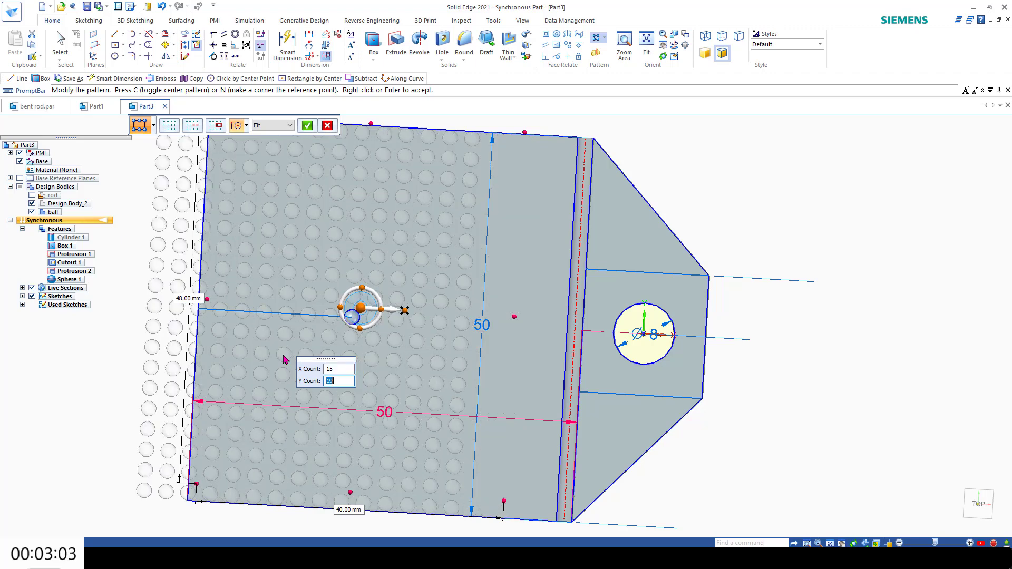
type("15")
key("Tab")
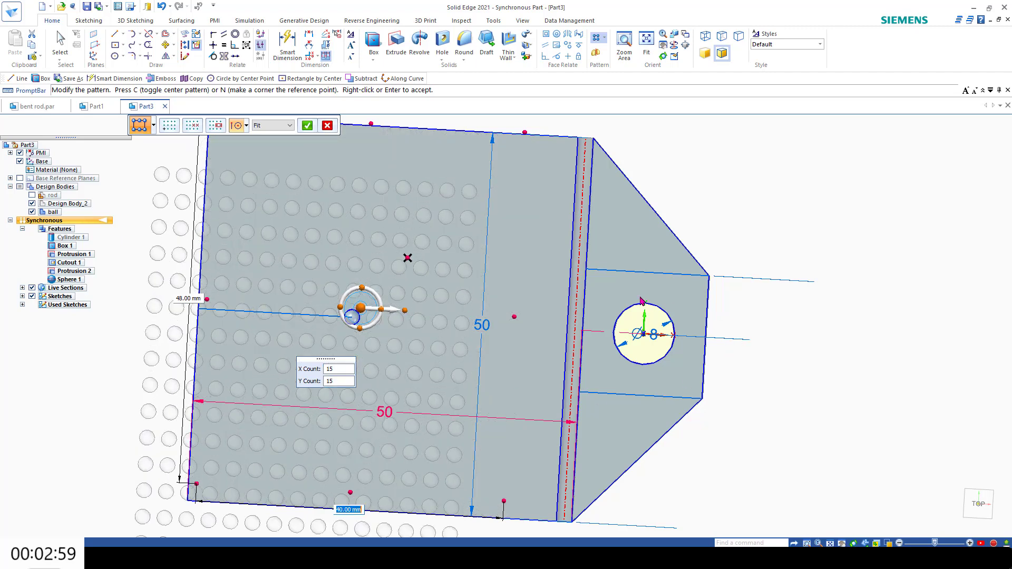
key("c")
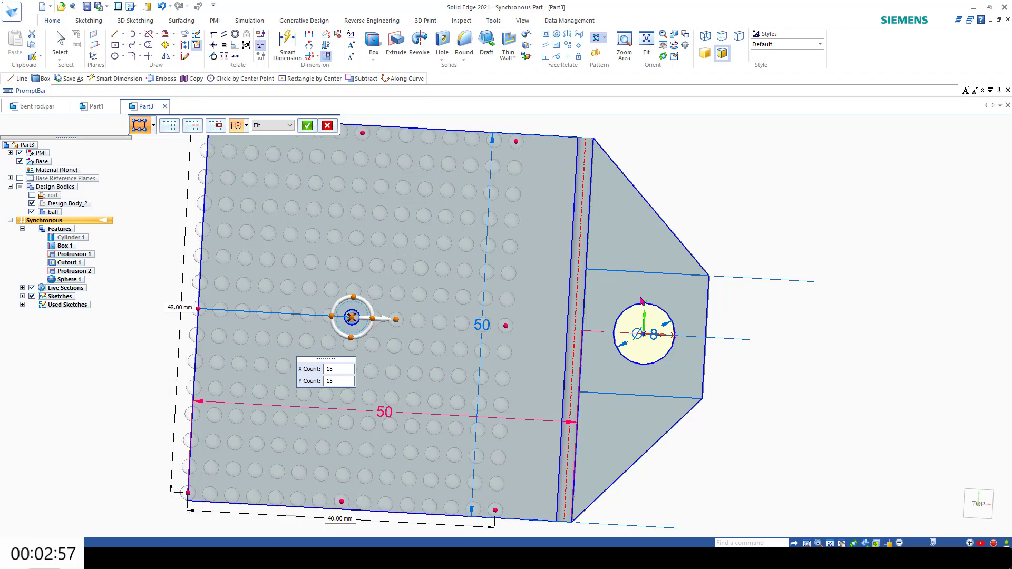
key("c")
key("c")
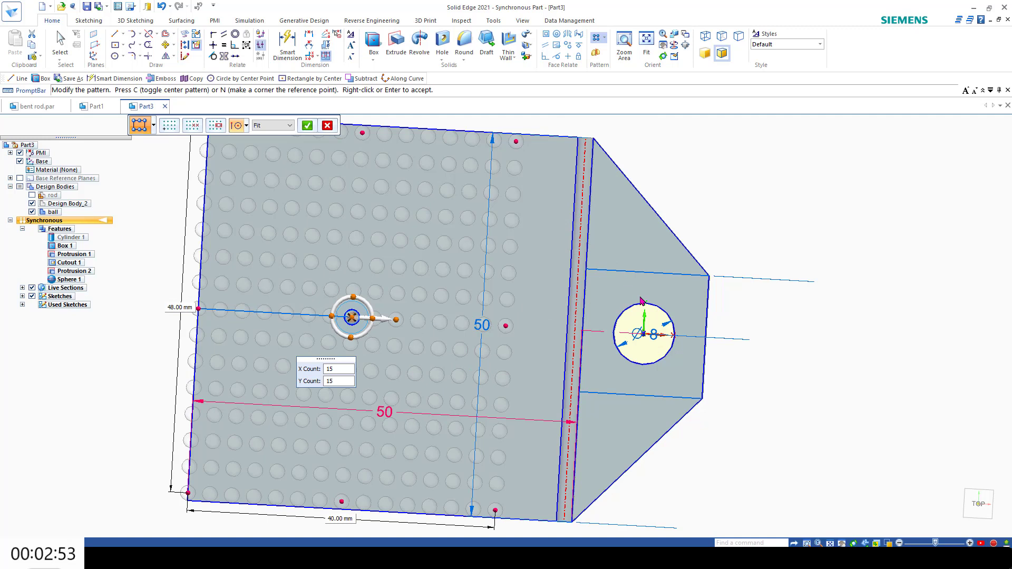
- Set the pattern's X extent to 38 mm and accept the 15 x 15 sphere pattern
key("Tab")
type("3")
key("Tab")
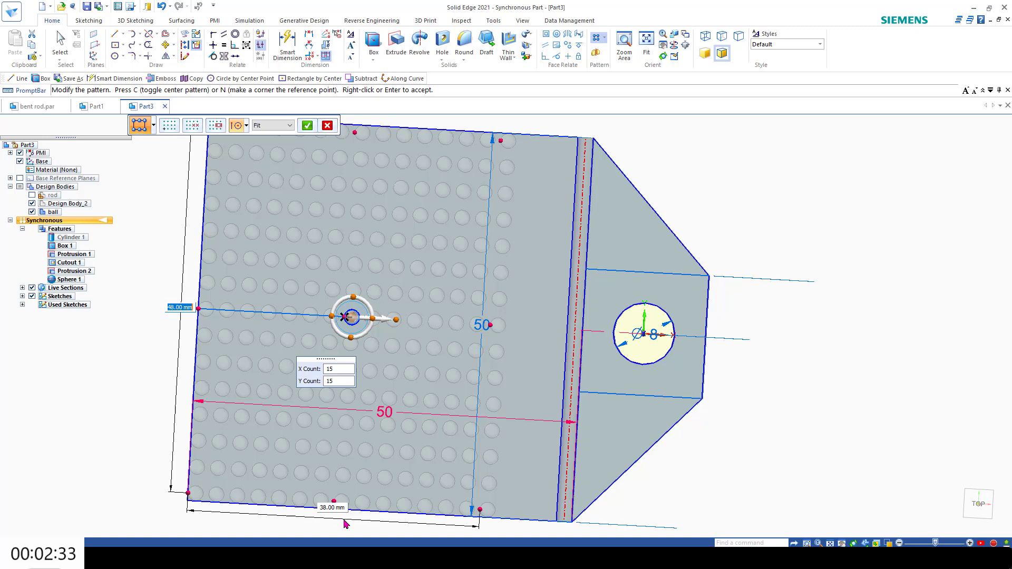
key("Return")
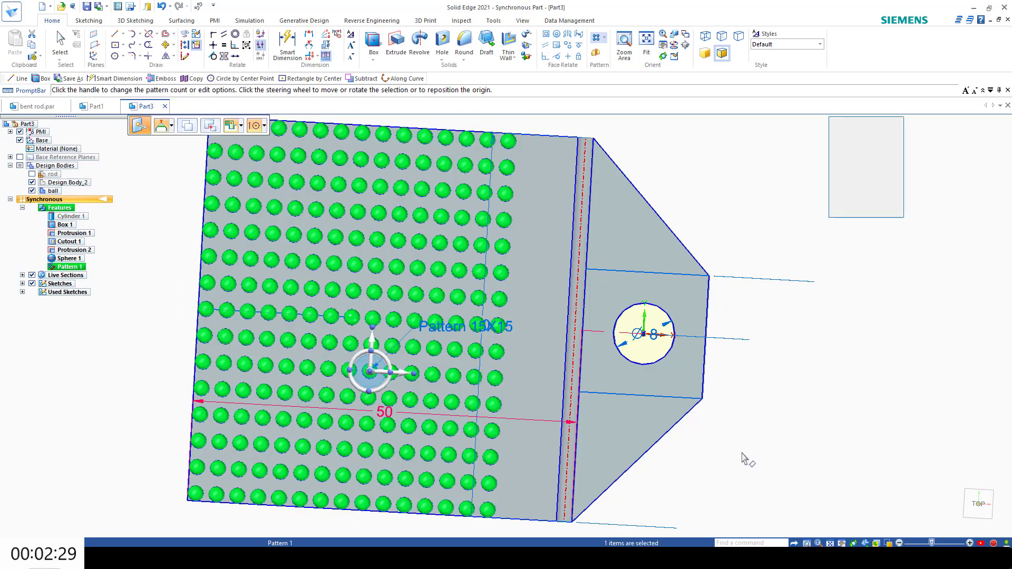
- Reset the model to its default isometric home view
middle_click_drag(741, 457, 773, 343)
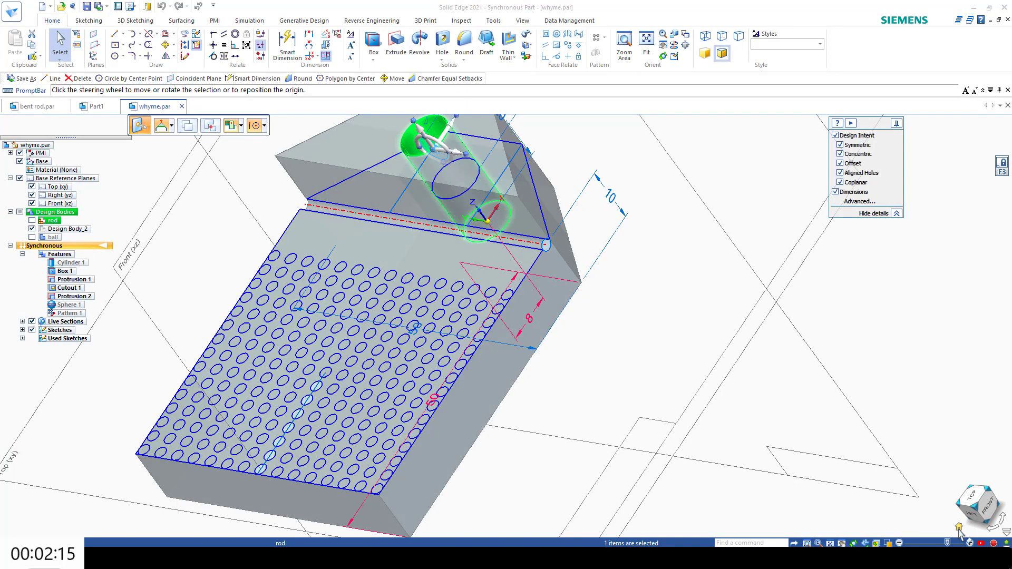
left_click(959, 527)
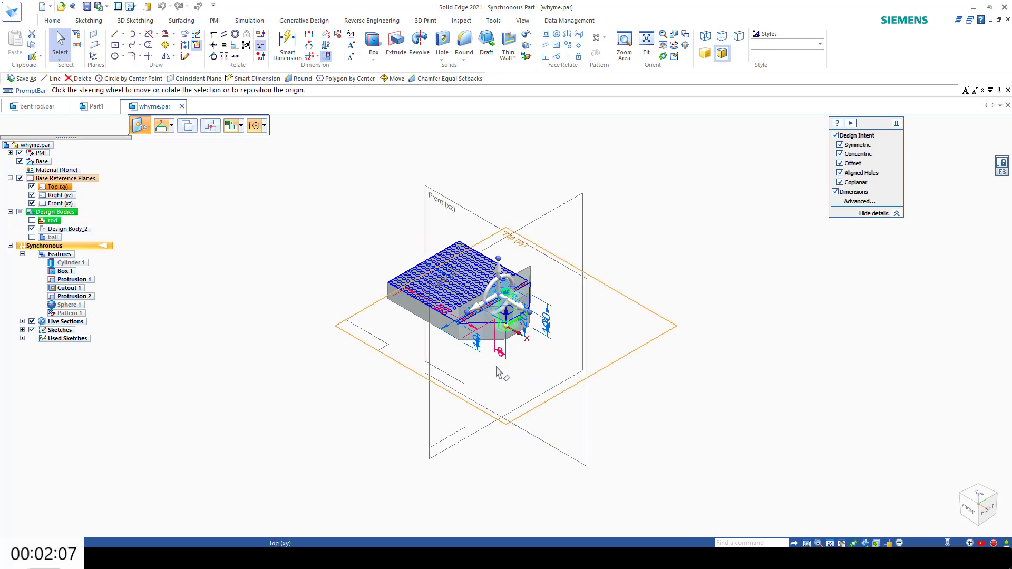
- Delete the rod body from the design bodies and accept the removal of the active assembly body
scroll(498, 373, "down", 2)
scroll(496, 369, "up", 5)
middle_click_drag(485, 371, 525, 484, "shift")
scroll(526, 482, "up", 2)
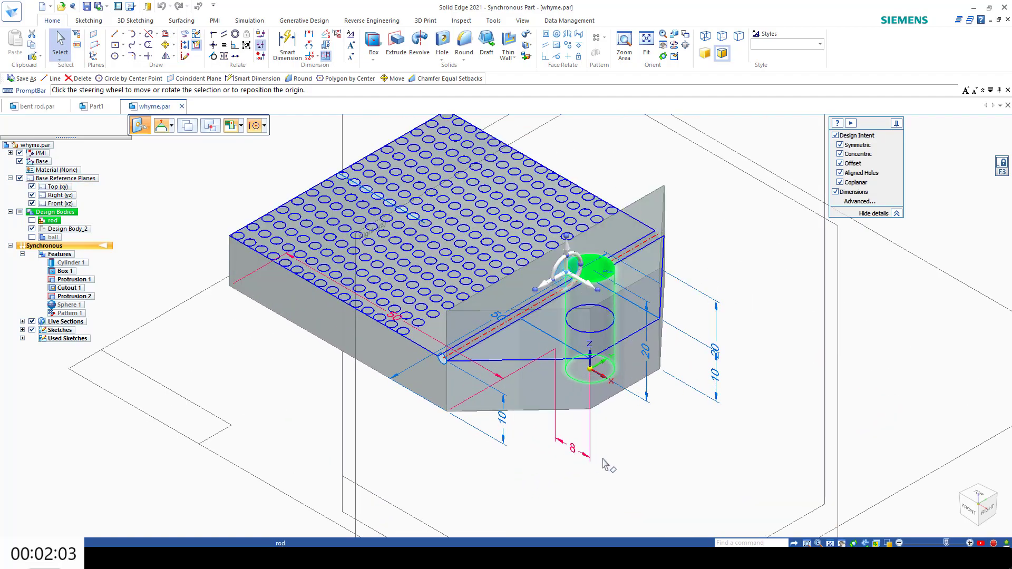
middle_click_drag(633, 468, 644, 492)
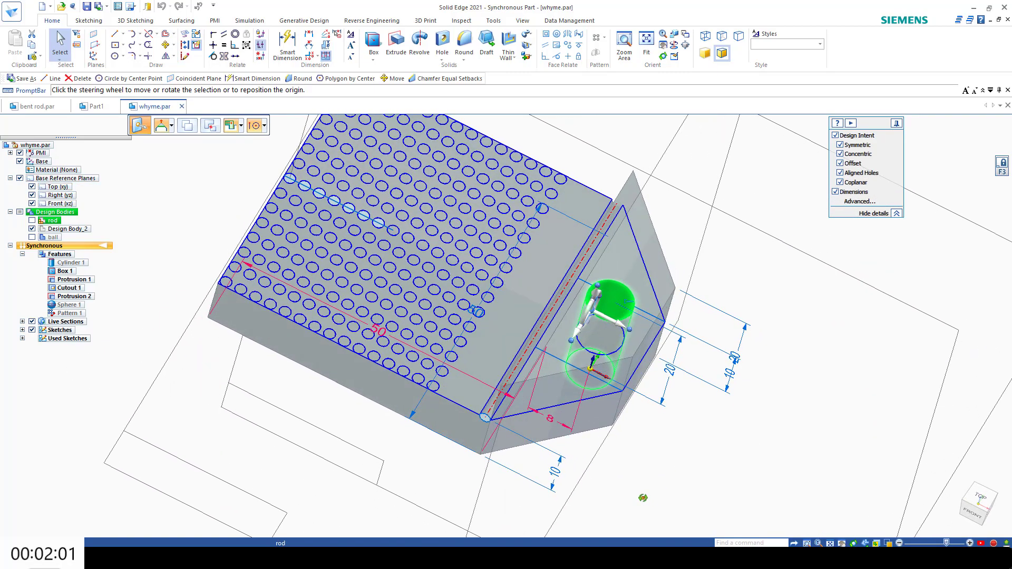
right_click(50, 222)
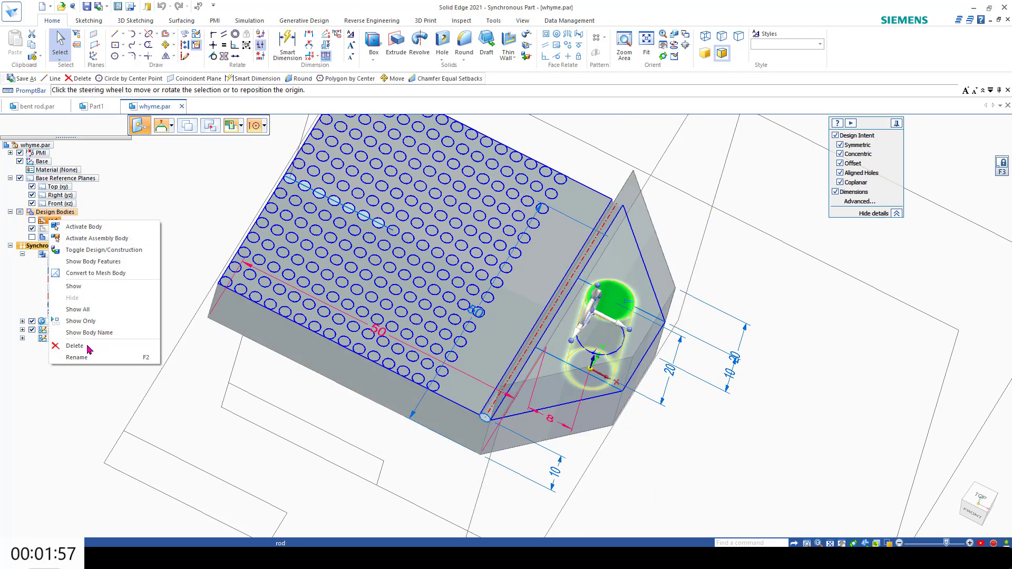
left_click(89, 347)
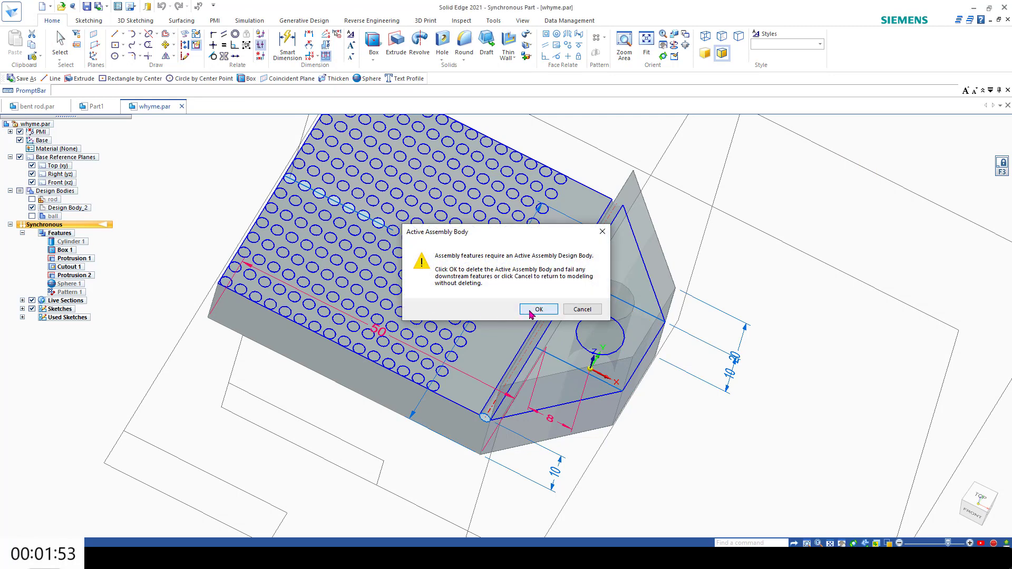
left_click(537, 310)
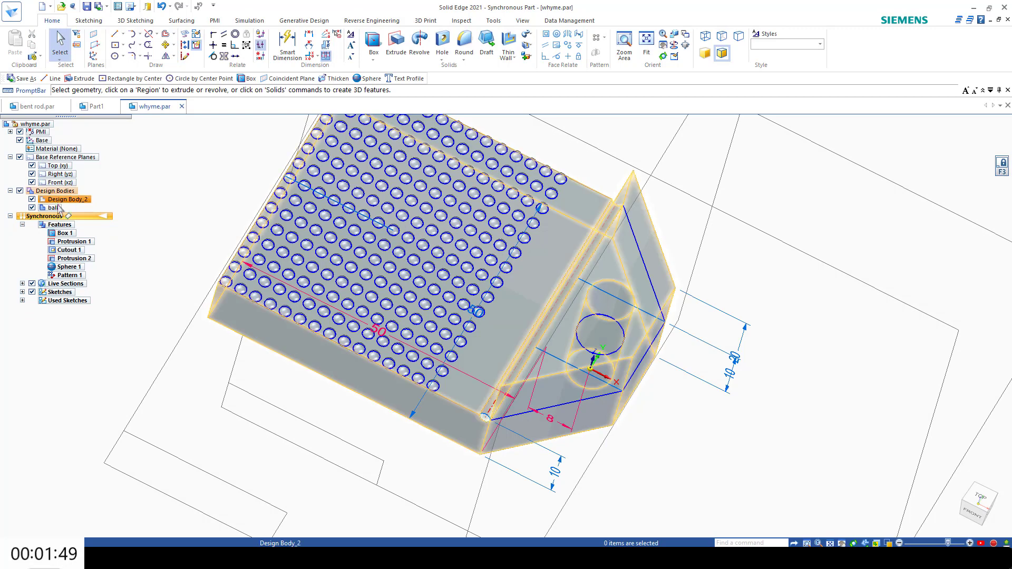
- Union the patterned ball body with Design Body_2, using Design Body_2 as the target and the balls as the tool
left_click(62, 204)
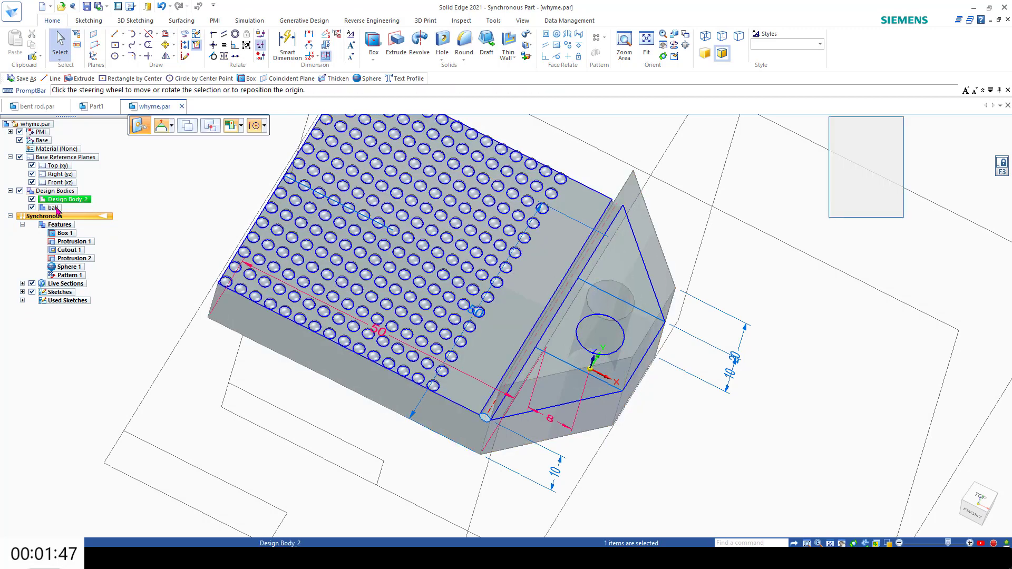
left_click(158, 193)
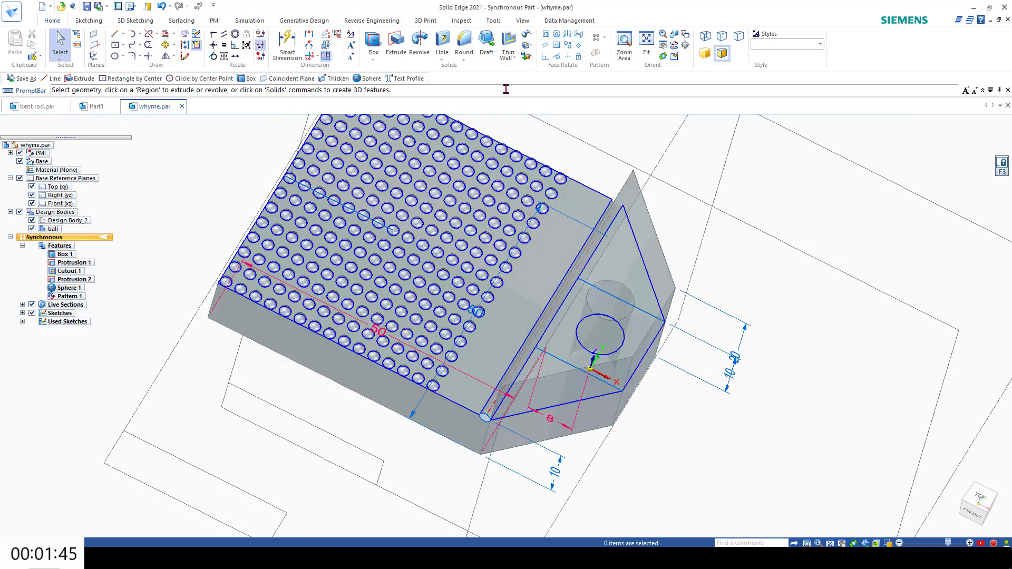
left_click(531, 57)
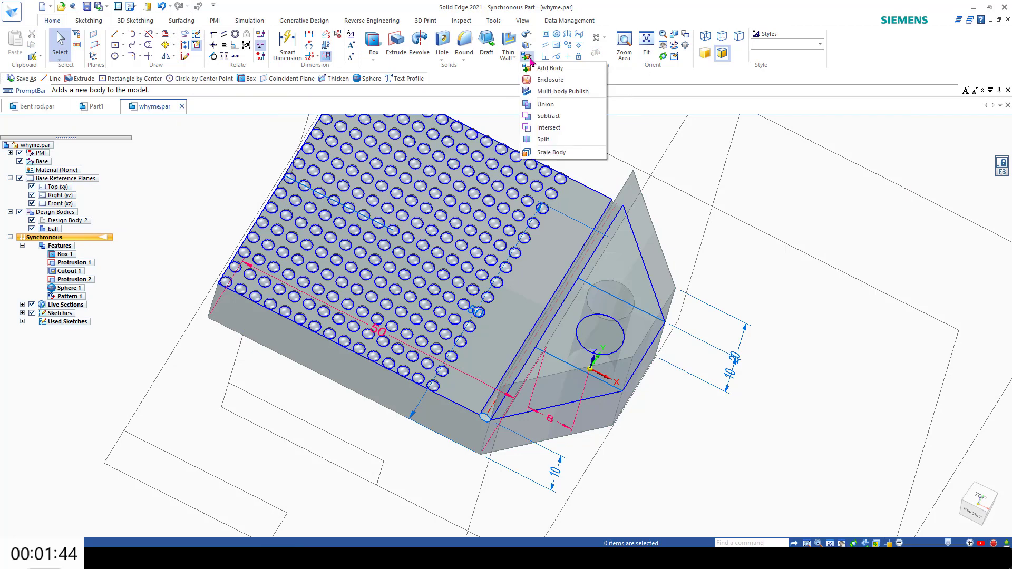
left_click(561, 105)
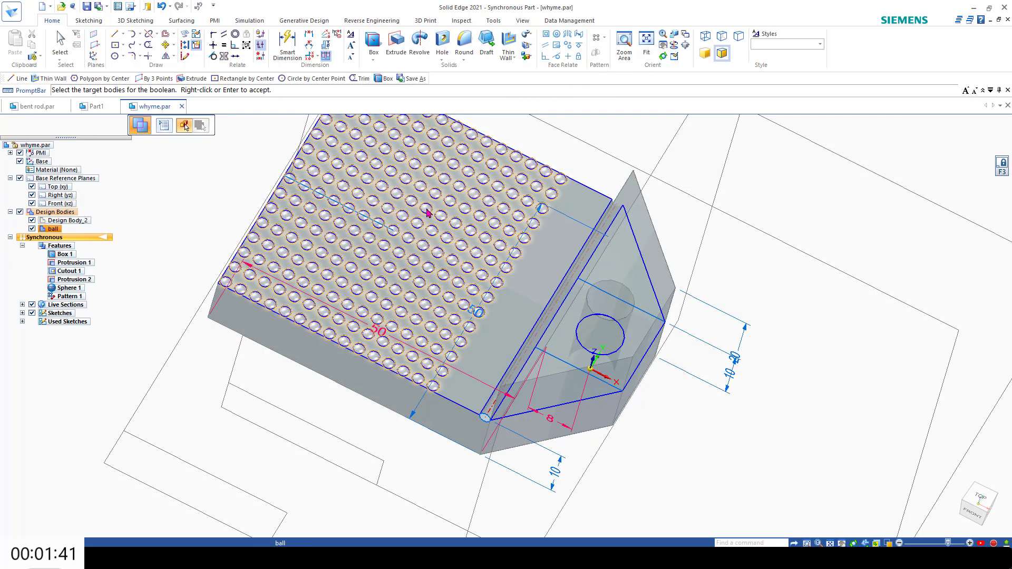
left_click(65, 220)
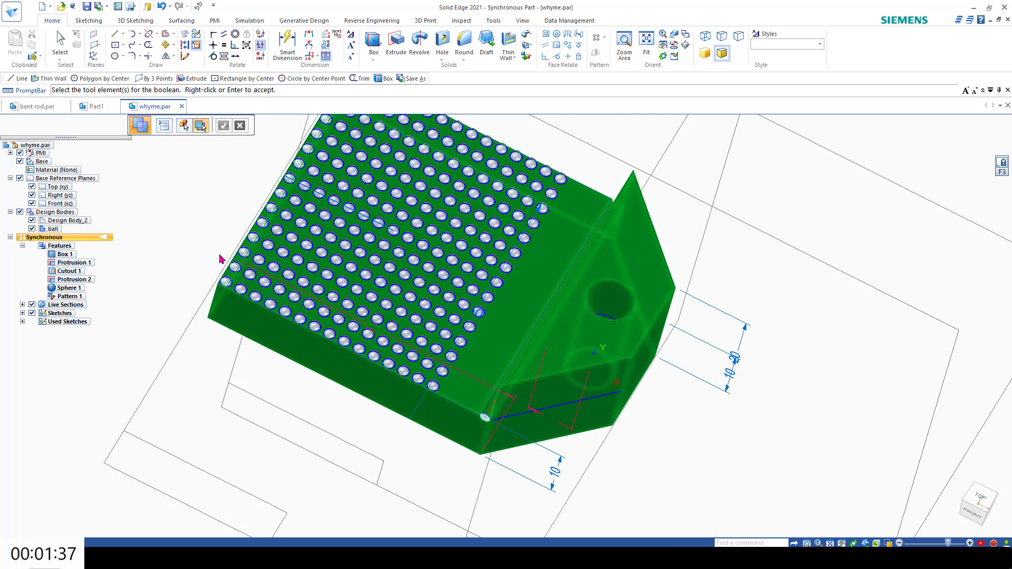
left_click(257, 259)
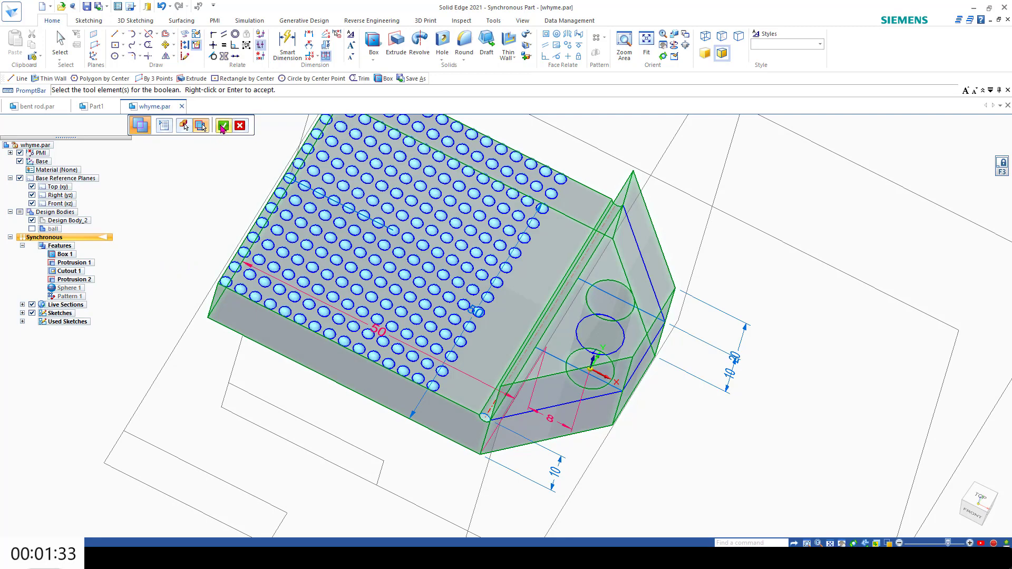
left_click(222, 126)
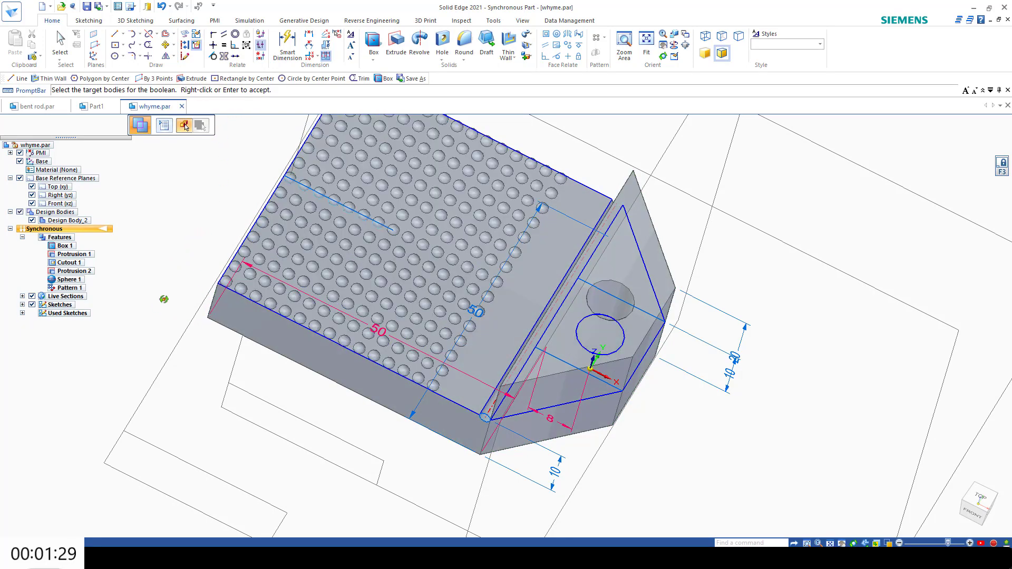
- Export the united part for 3D printing as a 3MF file and switch to PrusaSlicer with the model loaded
middle_click_drag(165, 293, 230, 228)
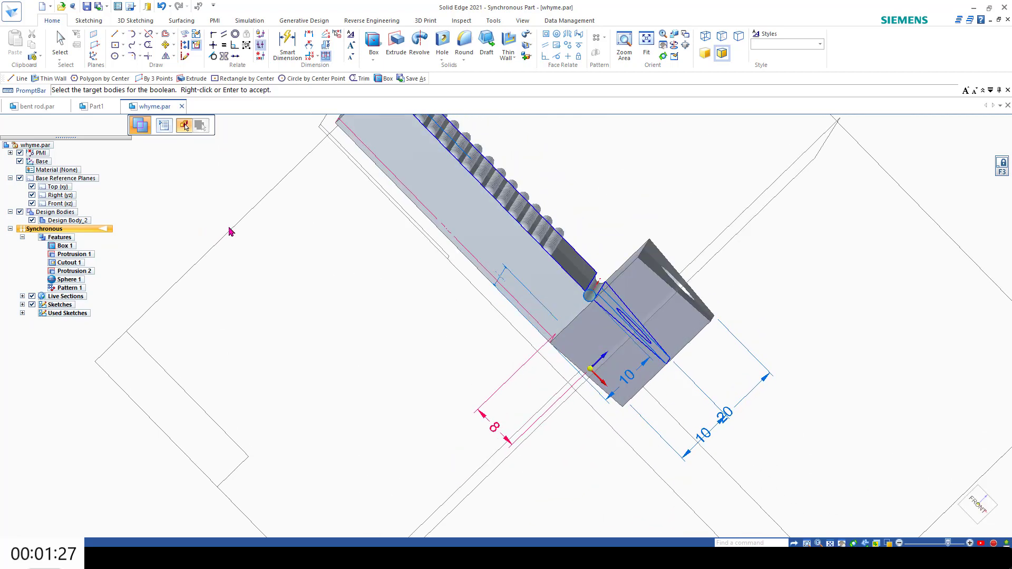
left_click(963, 526)
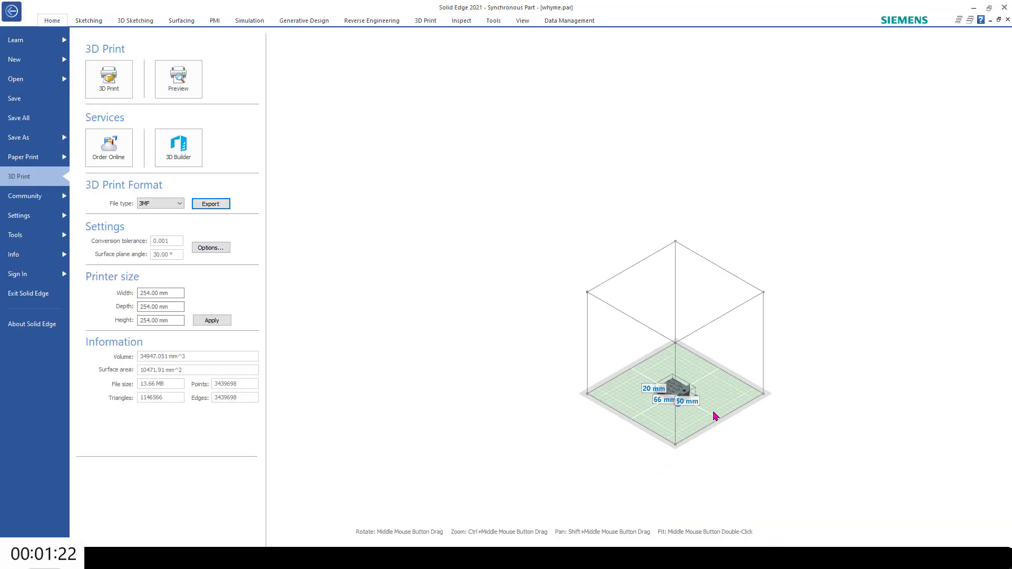
scroll(711, 414, "up", 8)
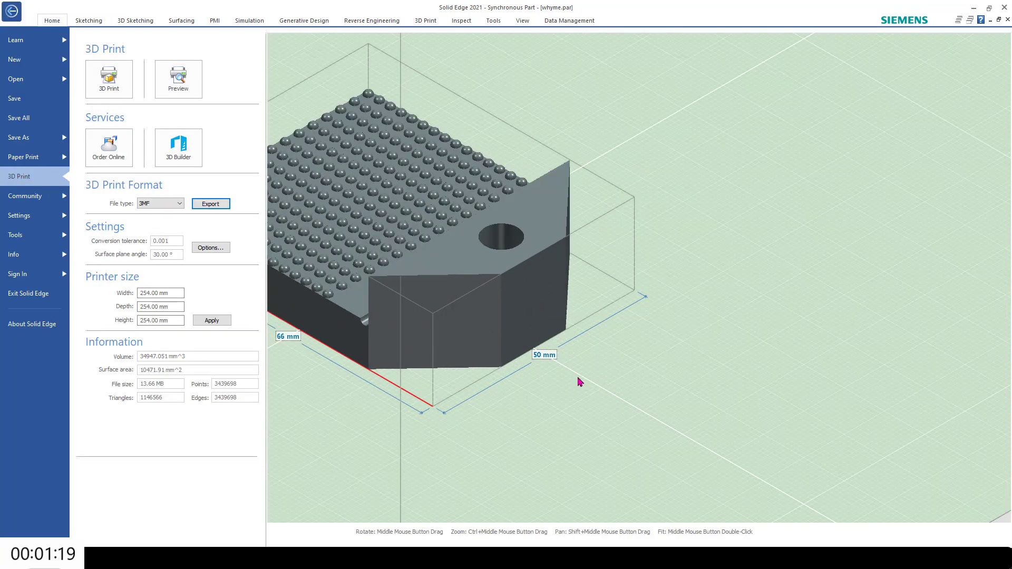
middle_click_drag(581, 380, 787, 411, "shift")
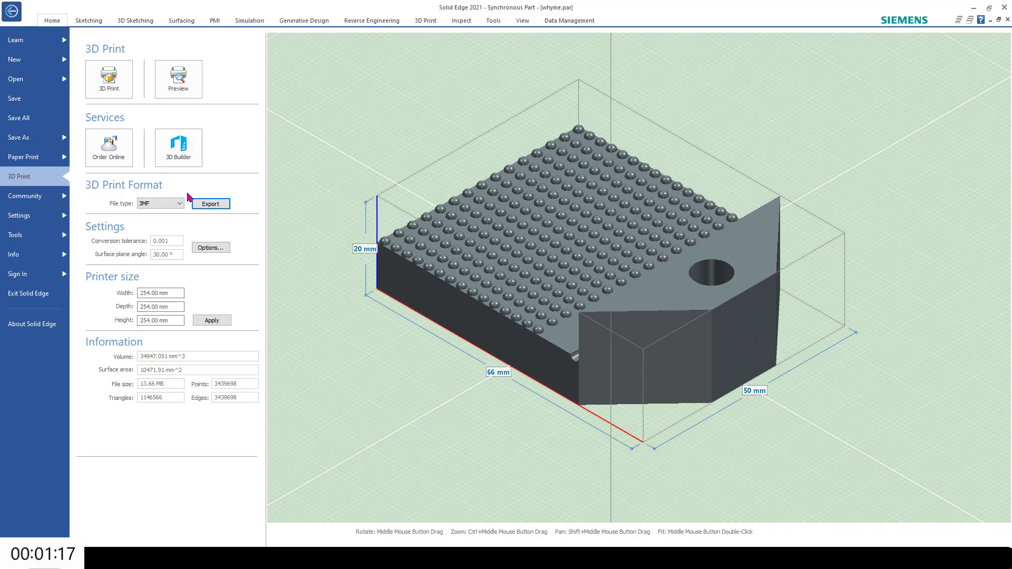
left_click(203, 204)
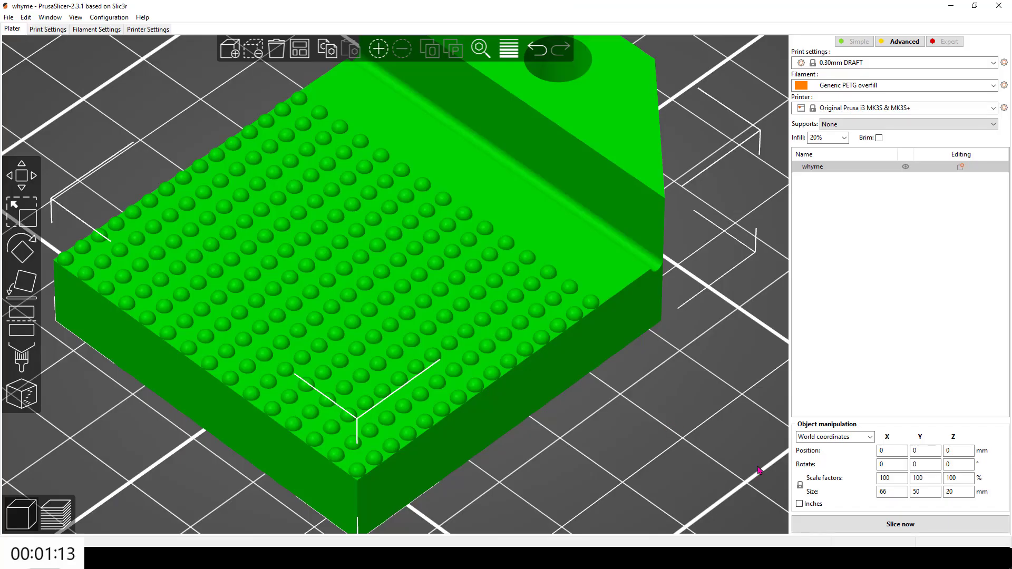
- Slice the whyme model and inspect its layers in the toolpath preview
left_click(861, 527)
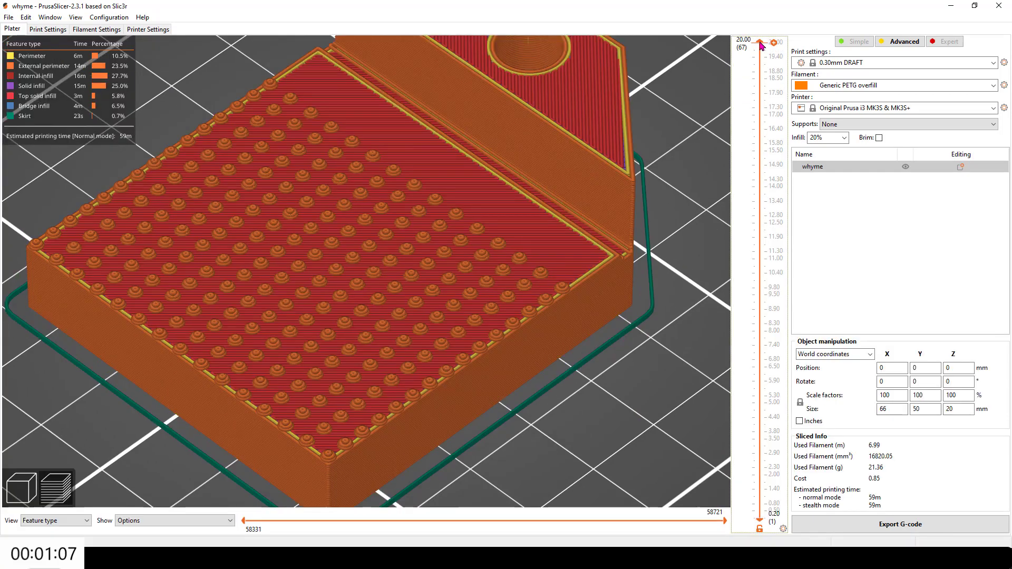
mouse_move(761, 47)
left_mouse_down()
mouse_move(785, 288)
mouse_move(790, 519)
mouse_move(763, 372)
mouse_move(752, 44)
left_mouse_up()
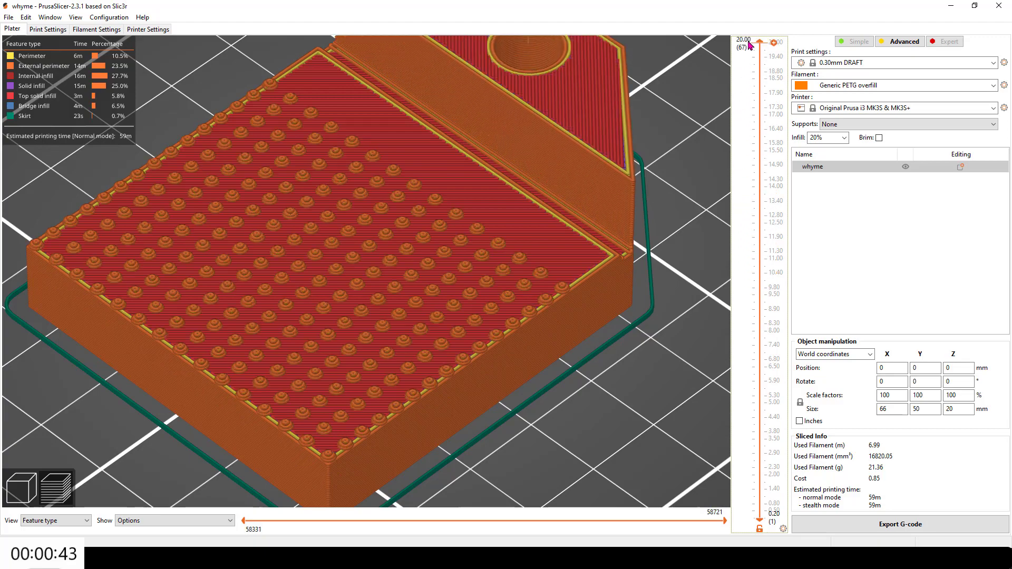